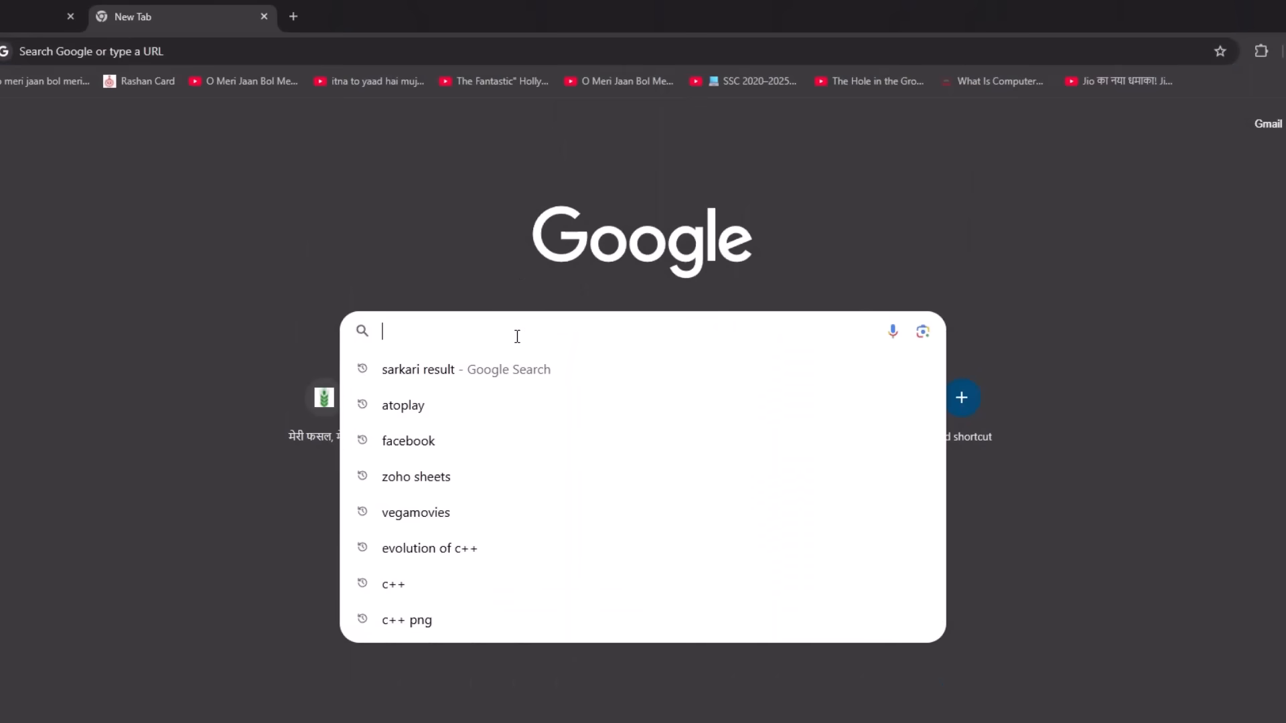
Step: Search Google for "zoho sheets", open the Zoho Sheet website and begin creating a spreadsheet
click(443, 472)
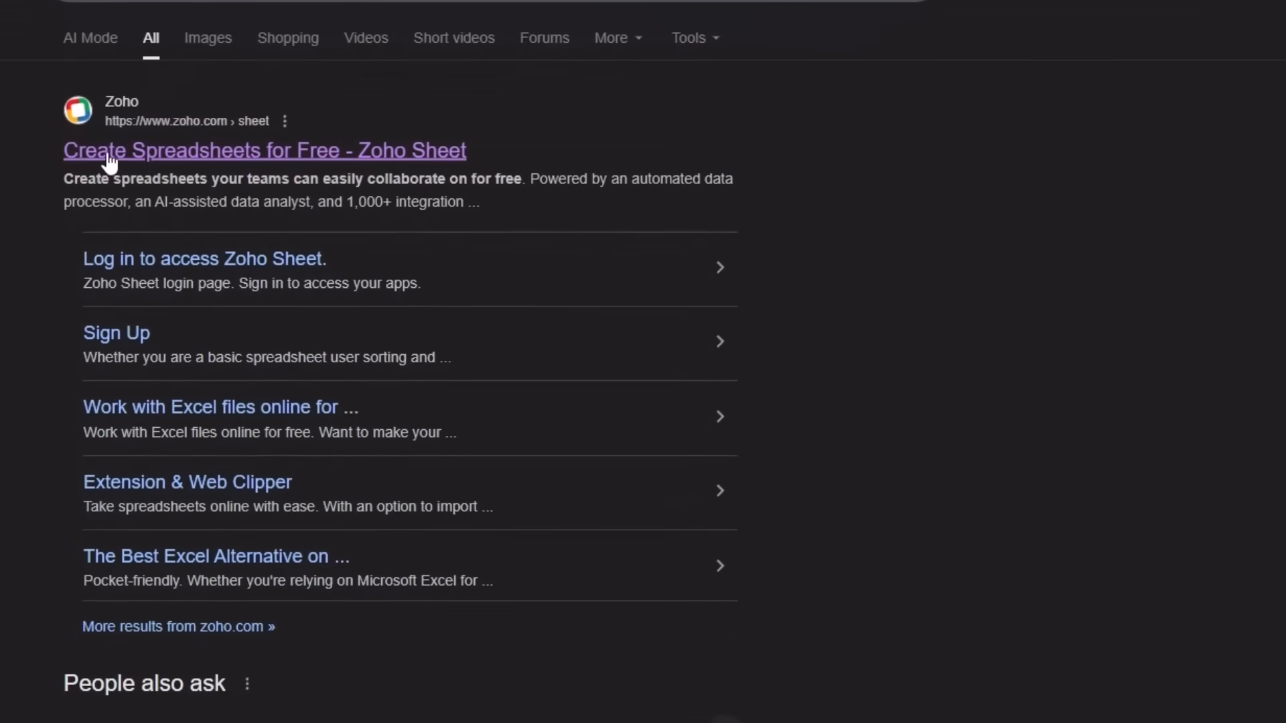
click(290, 155)
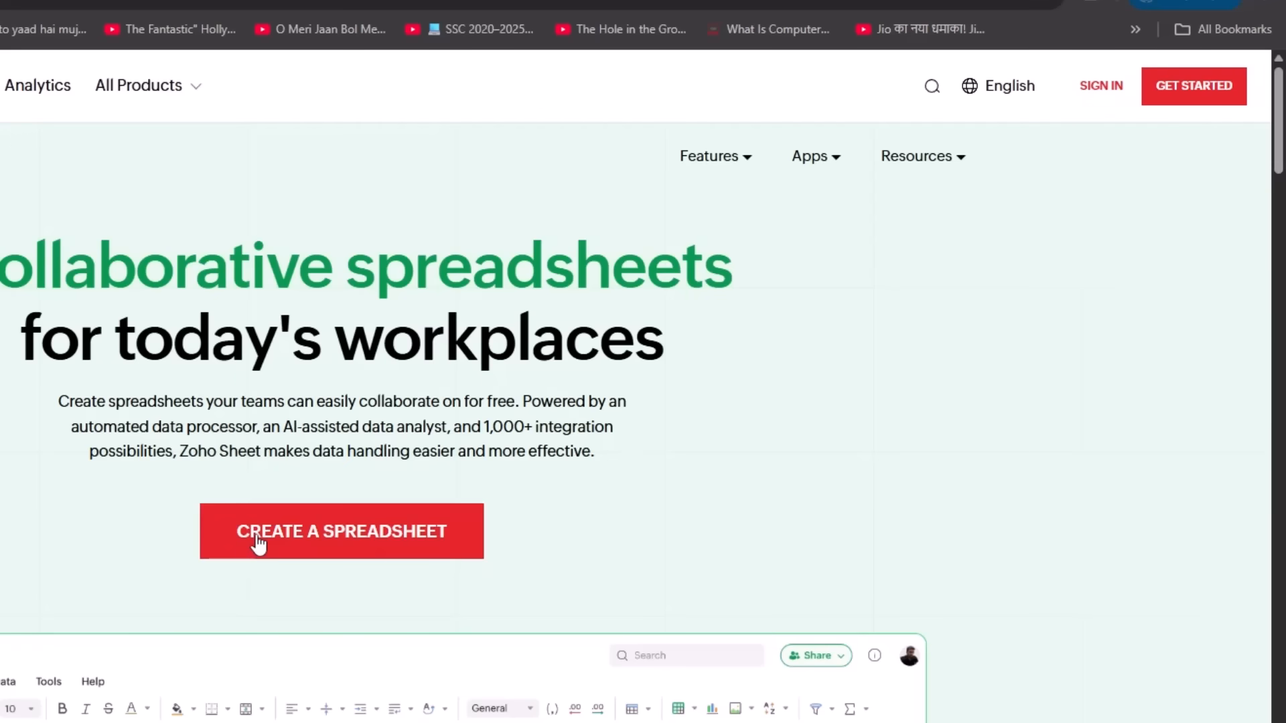
click(259, 544)
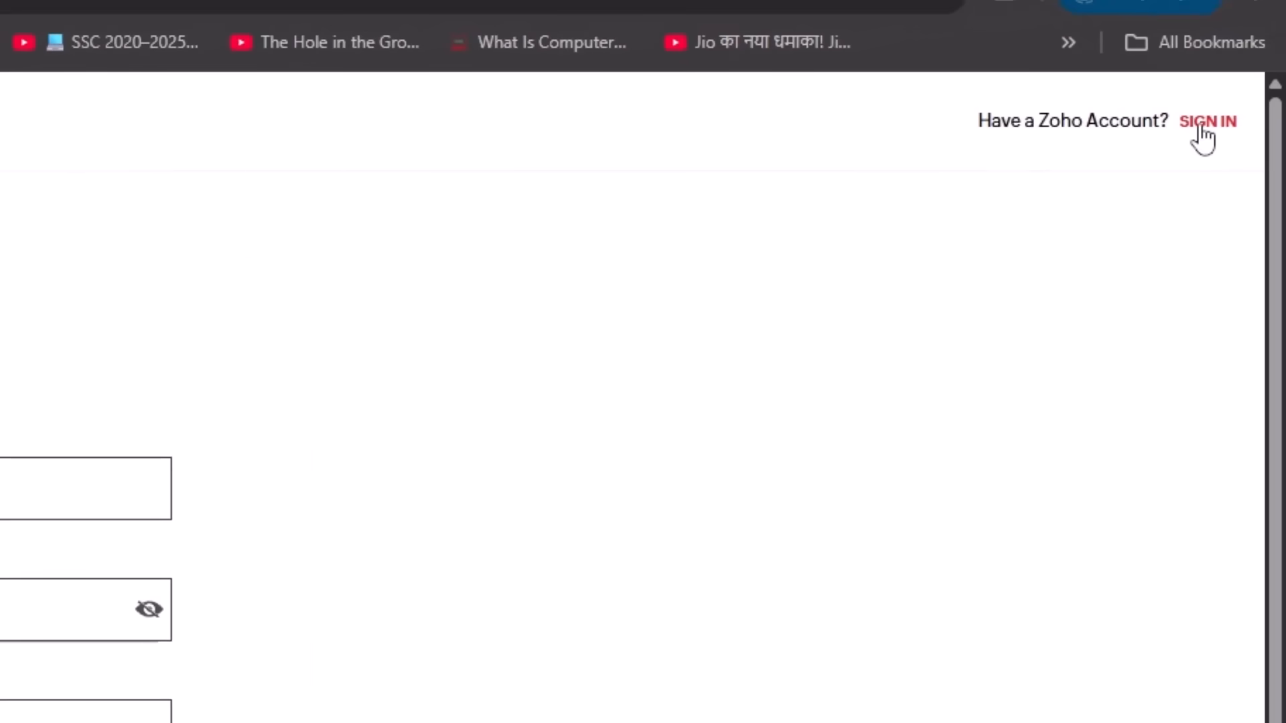
Step: Sign in to the existing Zoho account using the saved e-mail address
click(1200, 128)
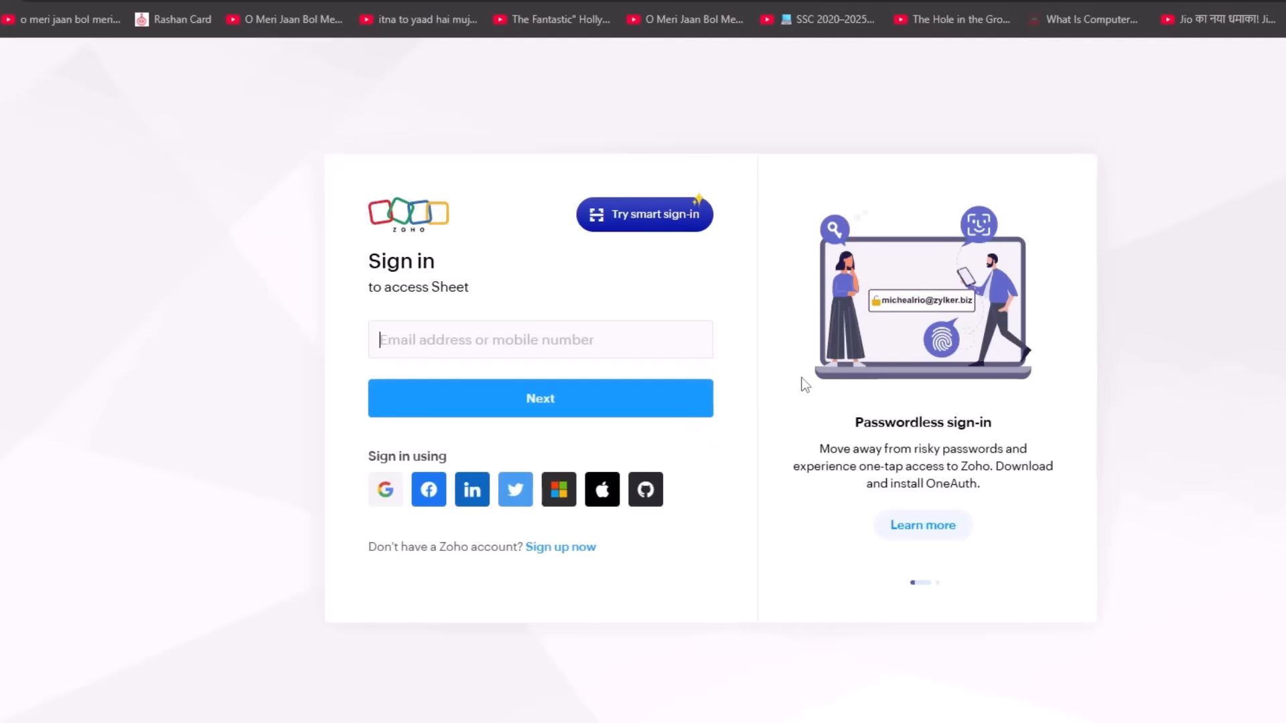
click(602, 348)
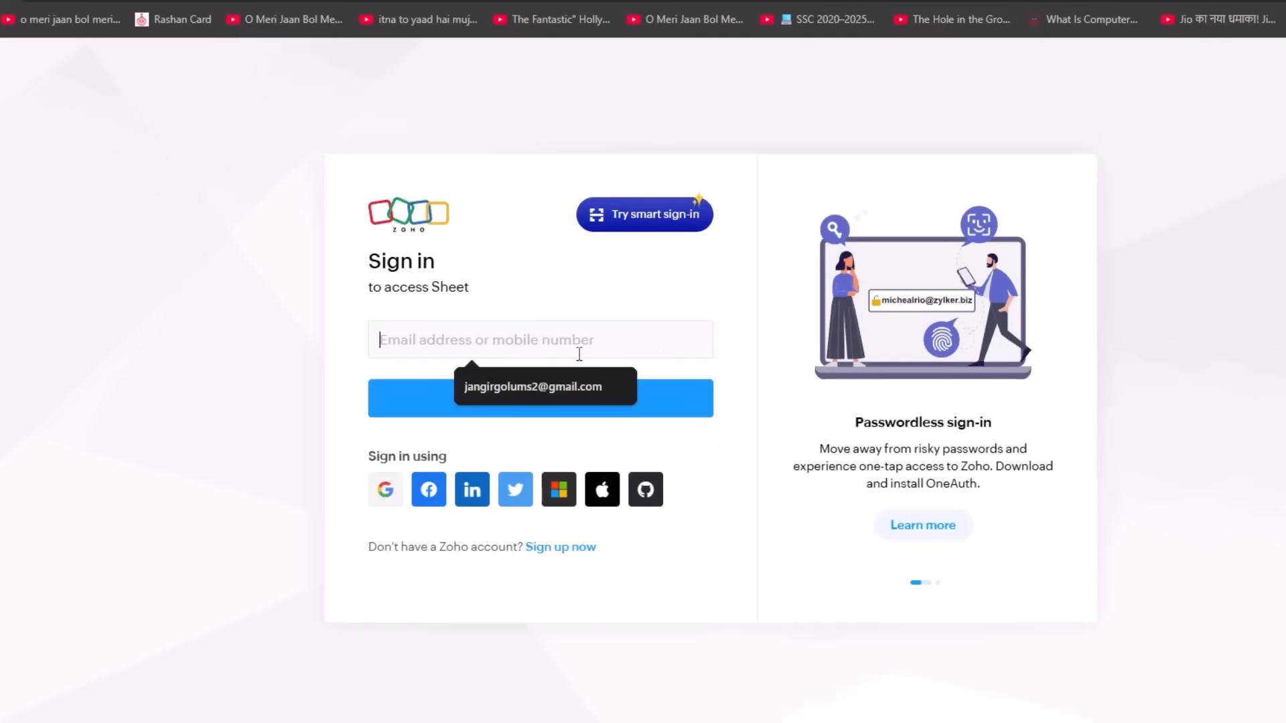
click(544, 382)
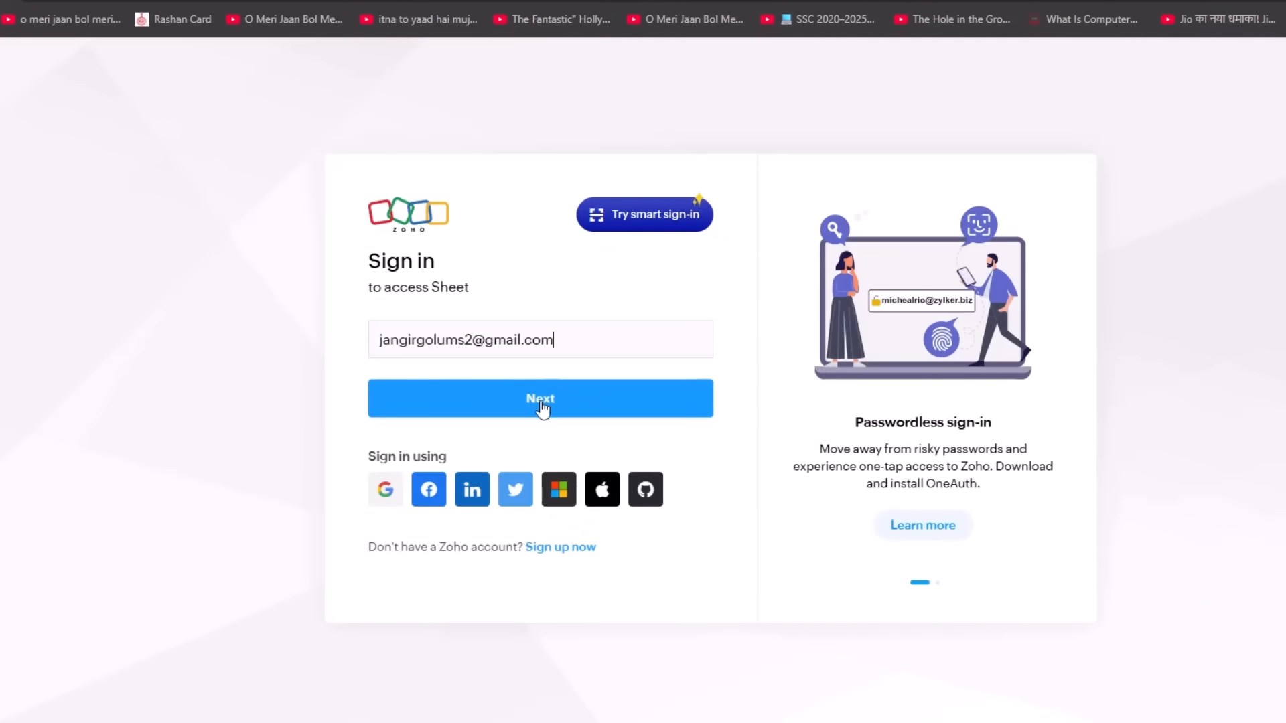
click(542, 408)
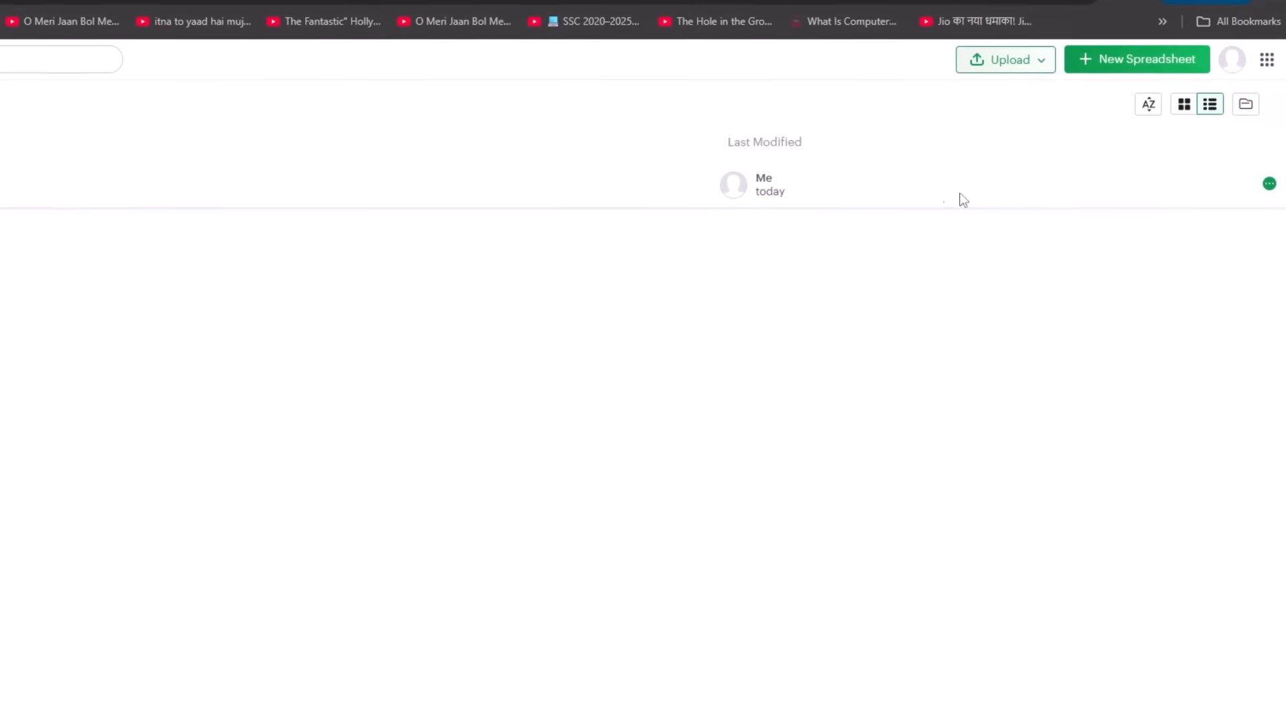
Step: Move the Details spreadsheet to the trash and restore it from there
click(1262, 184)
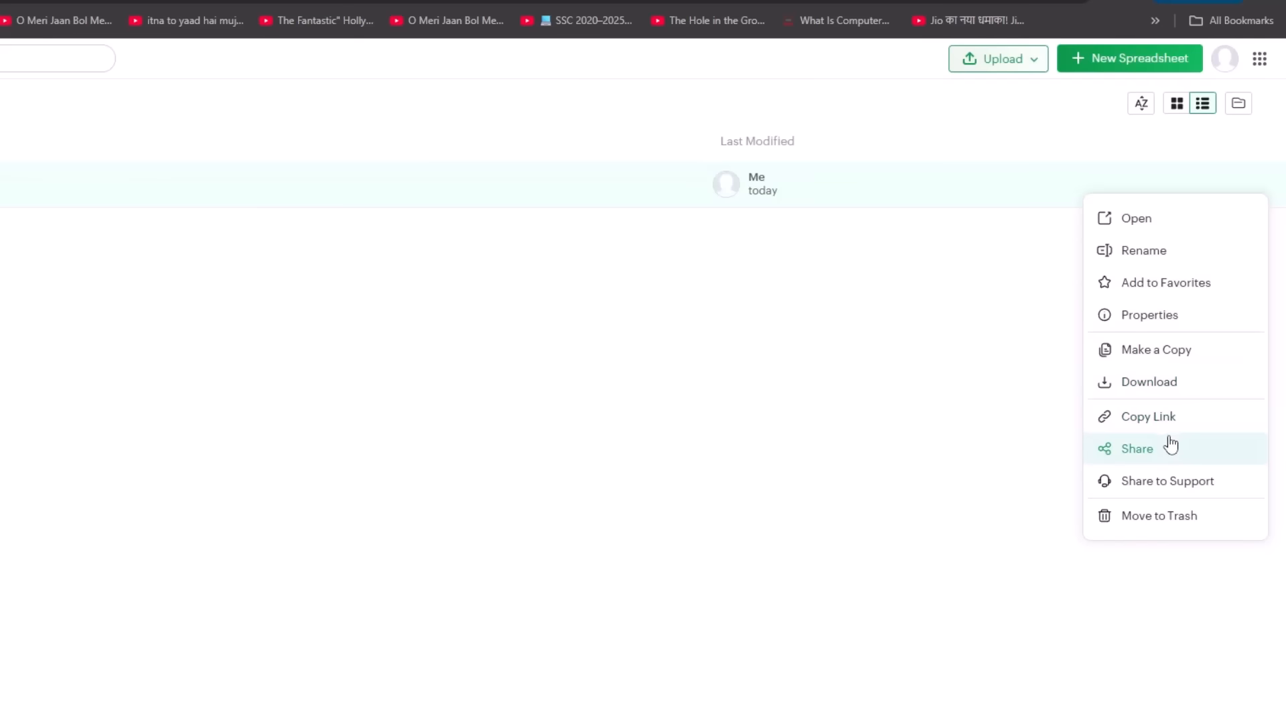
click(1160, 527)
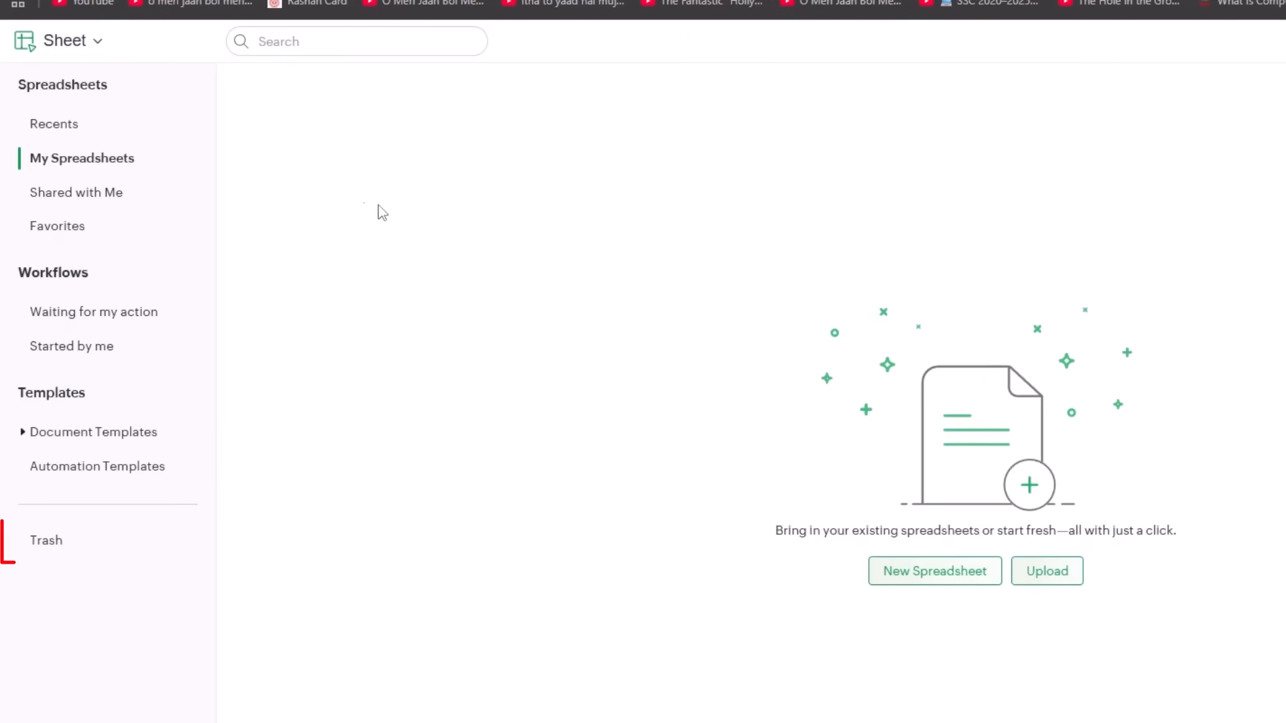
click(49, 544)
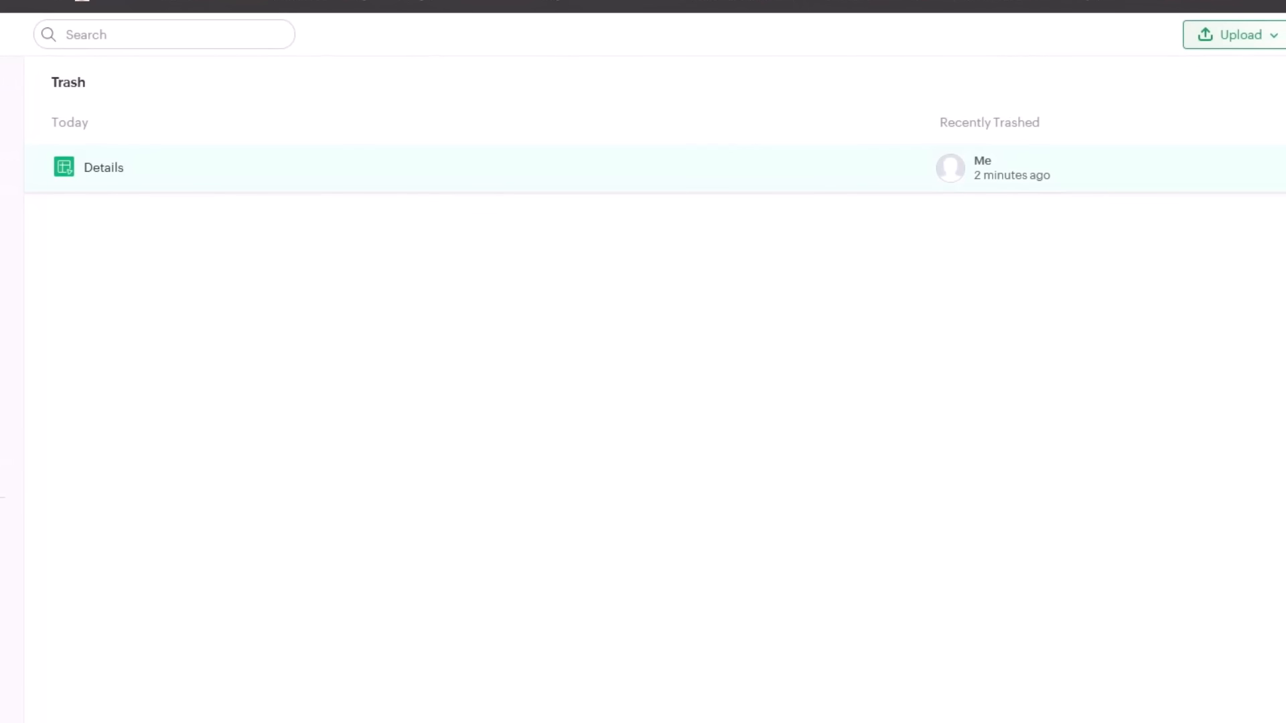
click(1236, 174)
click(1145, 218)
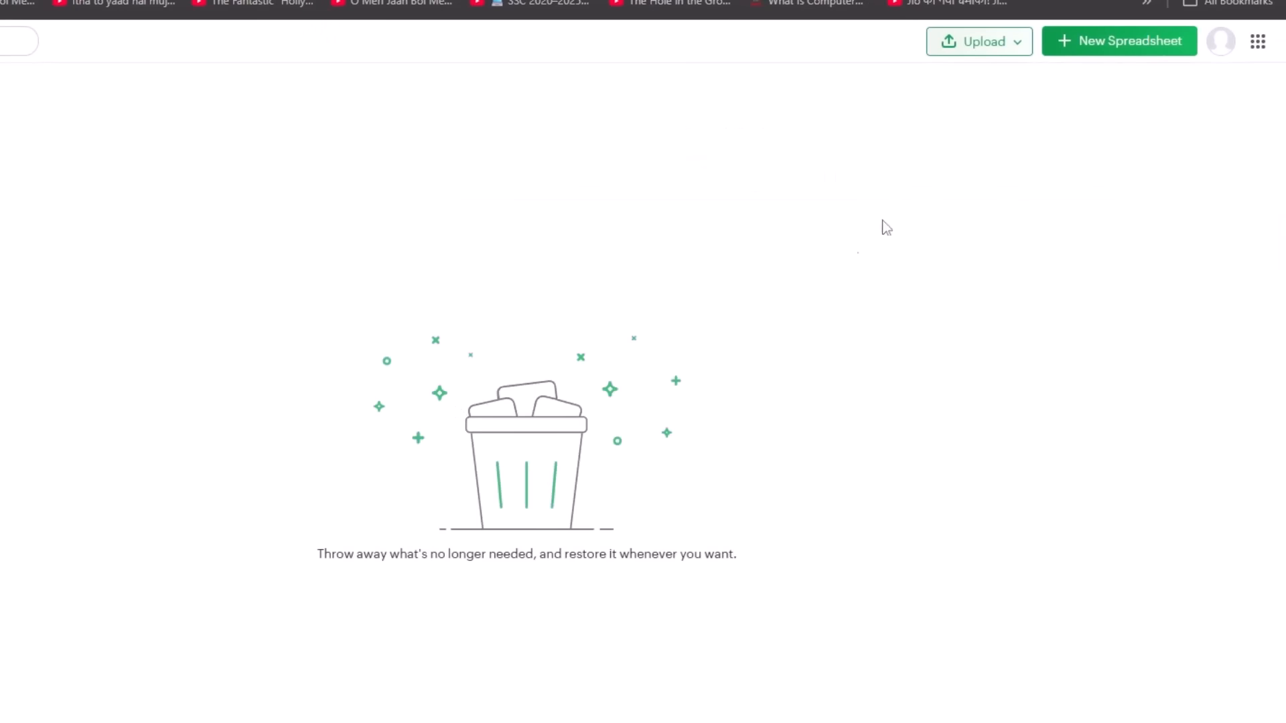
Step: Create a new blank spreadsheet
click(1112, 48)
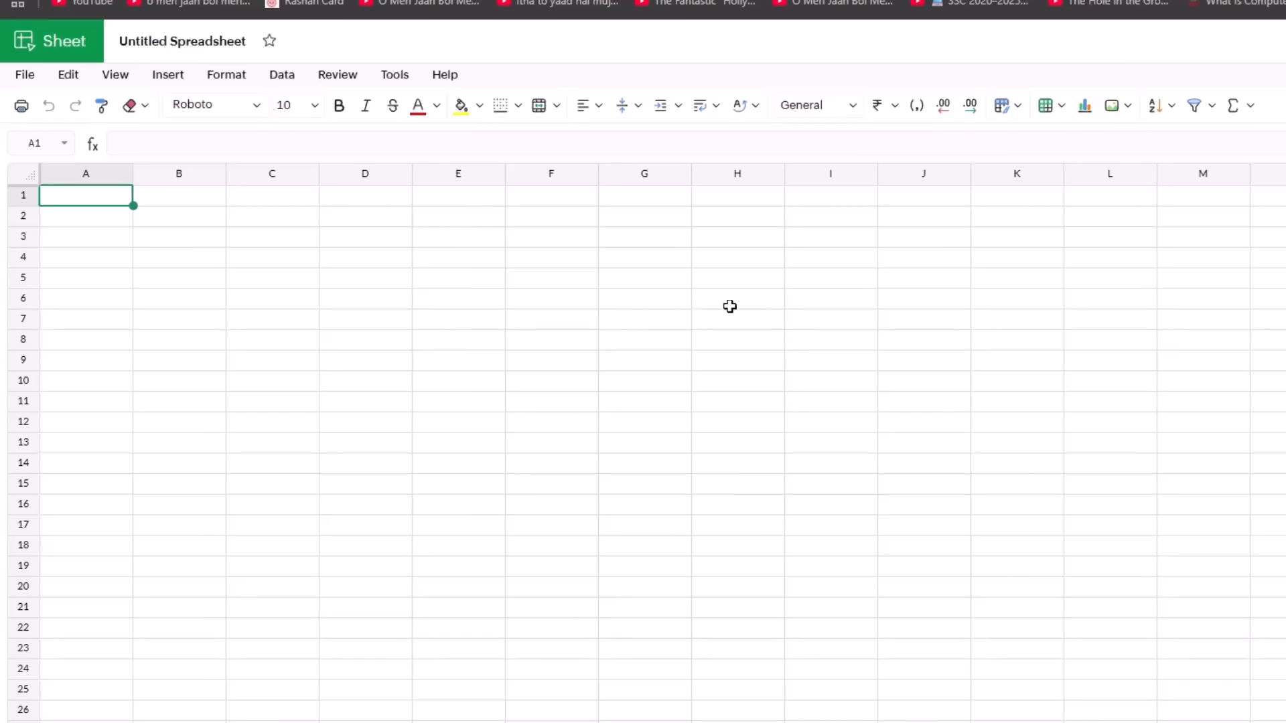
click(196, 216)
click(201, 274)
click(324, 275)
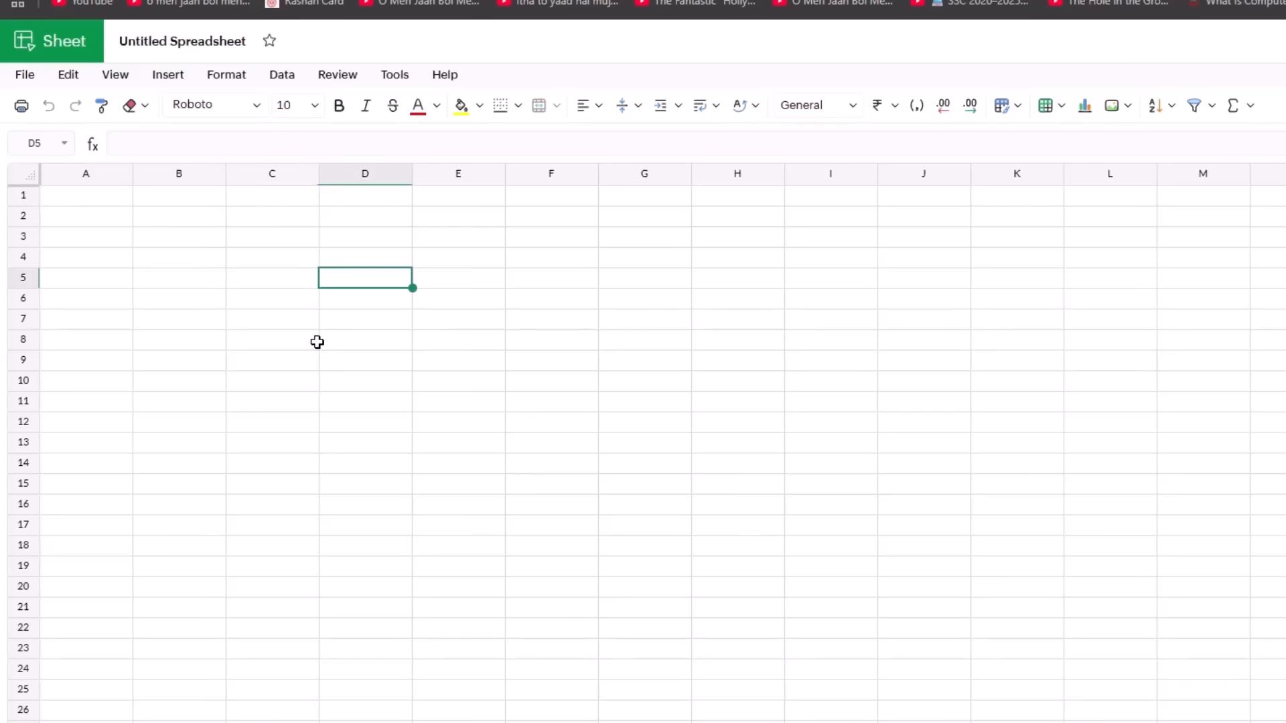
click(315, 342)
click(247, 281)
click(437, 283)
click(405, 353)
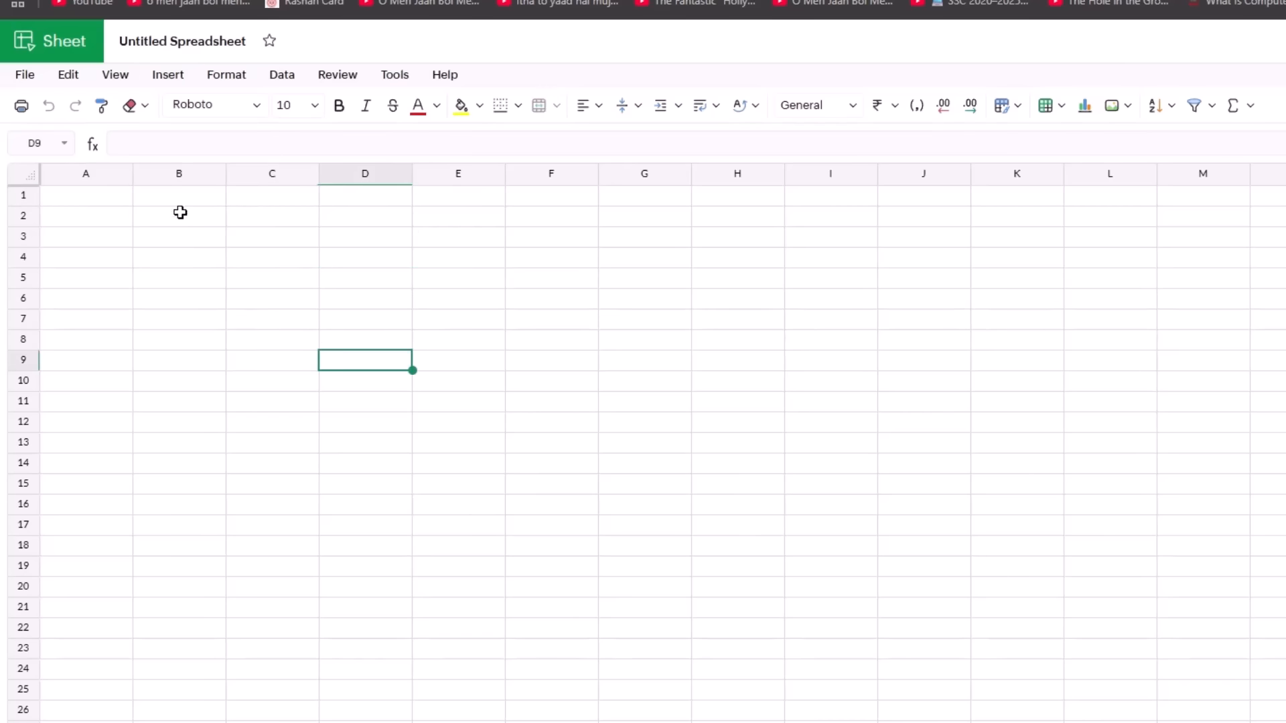
drag(179, 212, 654, 499)
drag(815, 266, 293, 436)
drag(163, 269, 224, 362)
click(392, 360)
Step: Enter the numbers 45, 56, 6, 454 and 45 in cells D3 to D7
click(383, 235)
text(45)
key(Return)
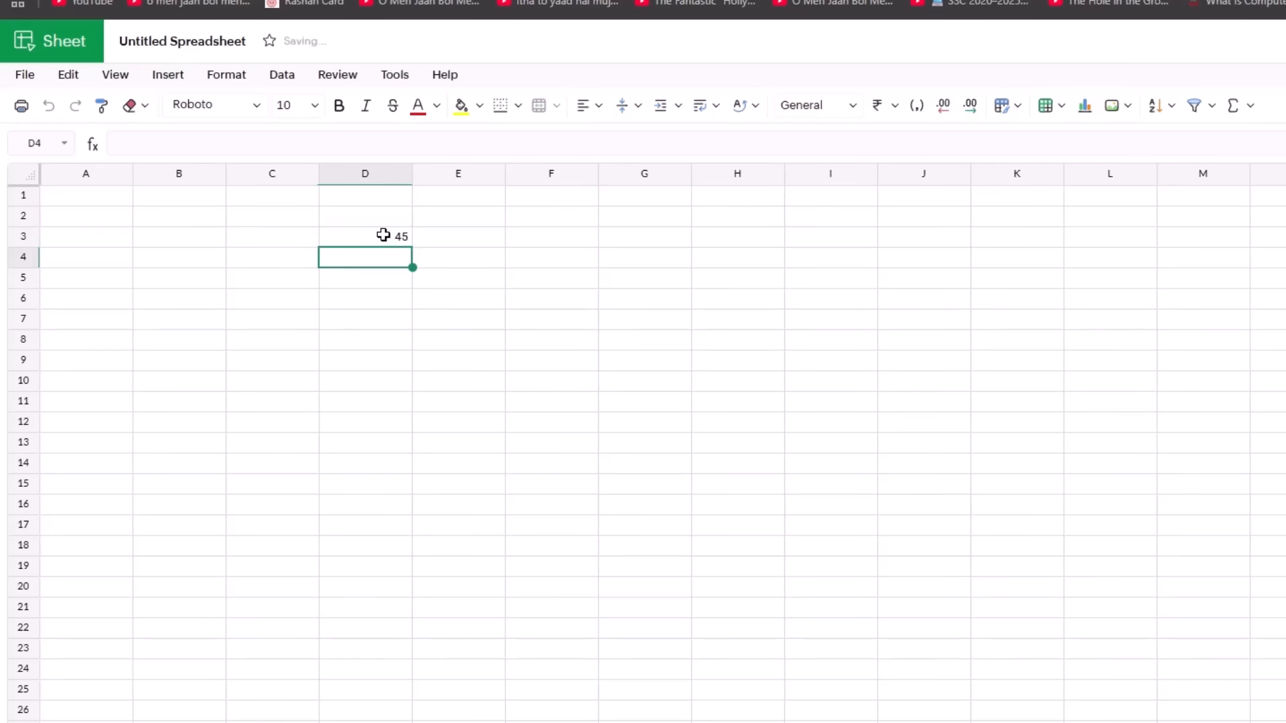
text(56)
key(Return)
text(6)
key(Return)
text(454)
key(Return)
text(45)
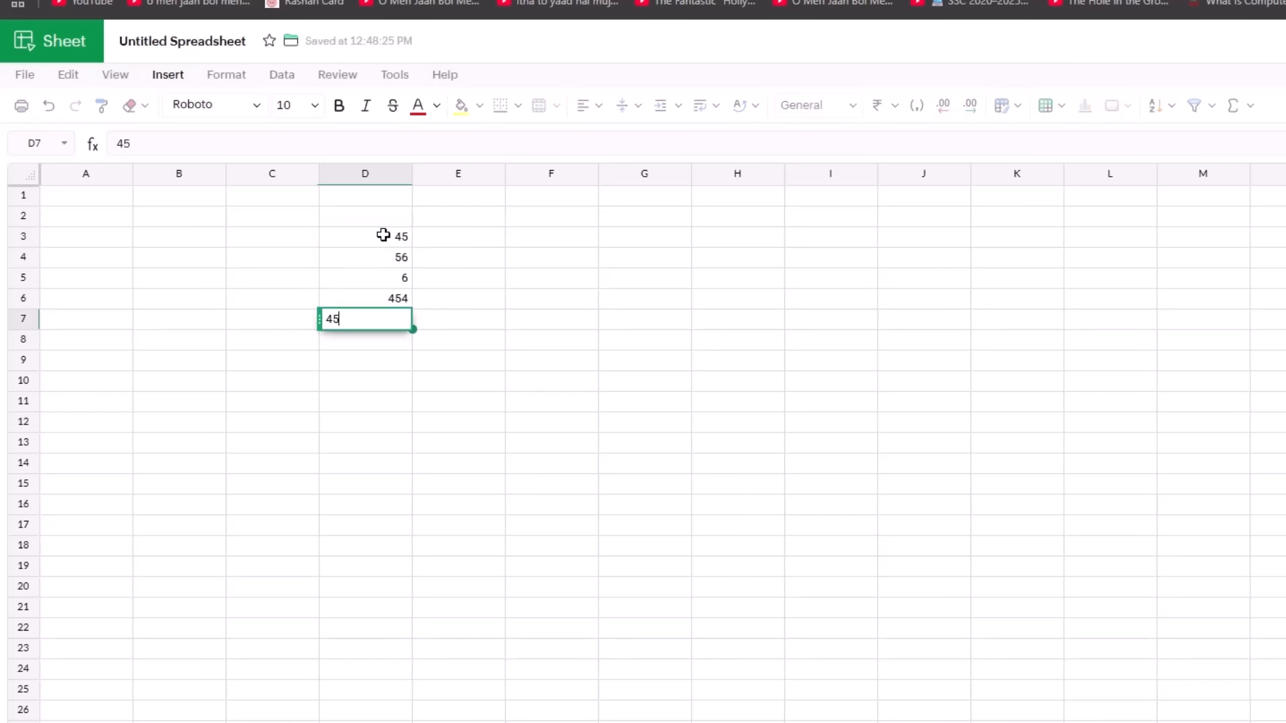
key(Return)
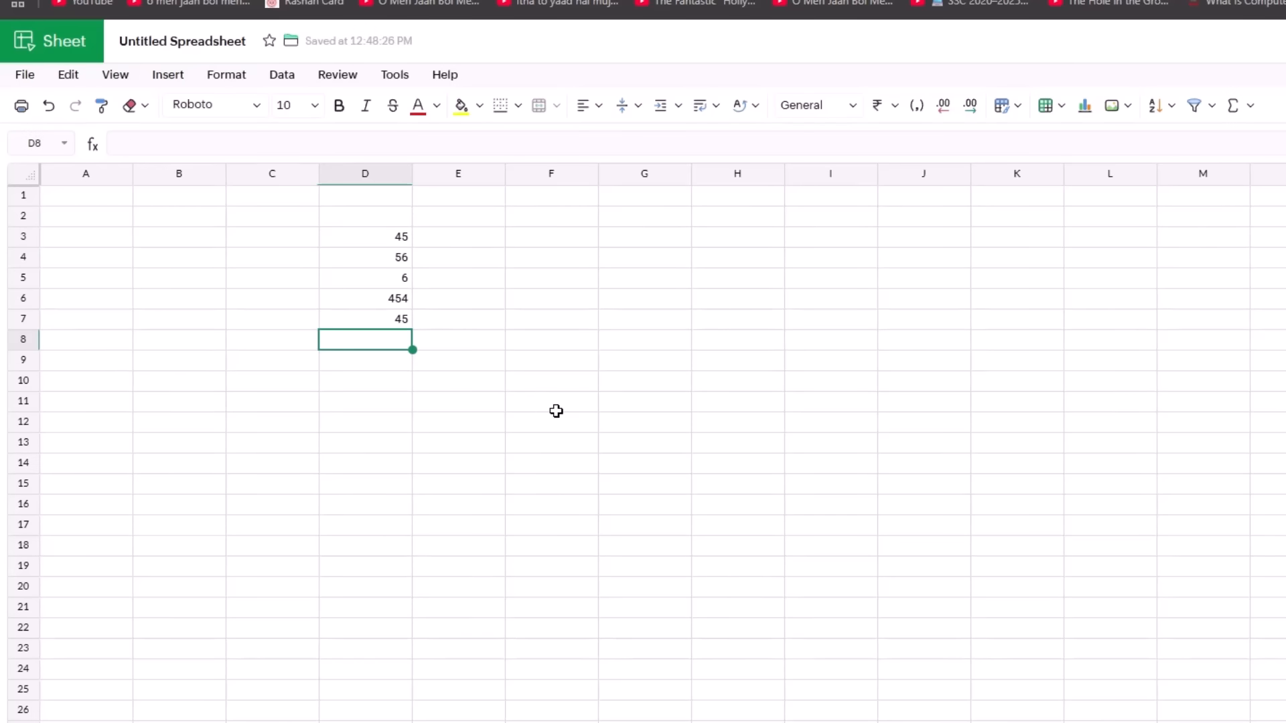
Step: Total the numbers in cell D8 with the formula =SUM(D3:D7), and highlight the column of values with its total
key(alt+equal)
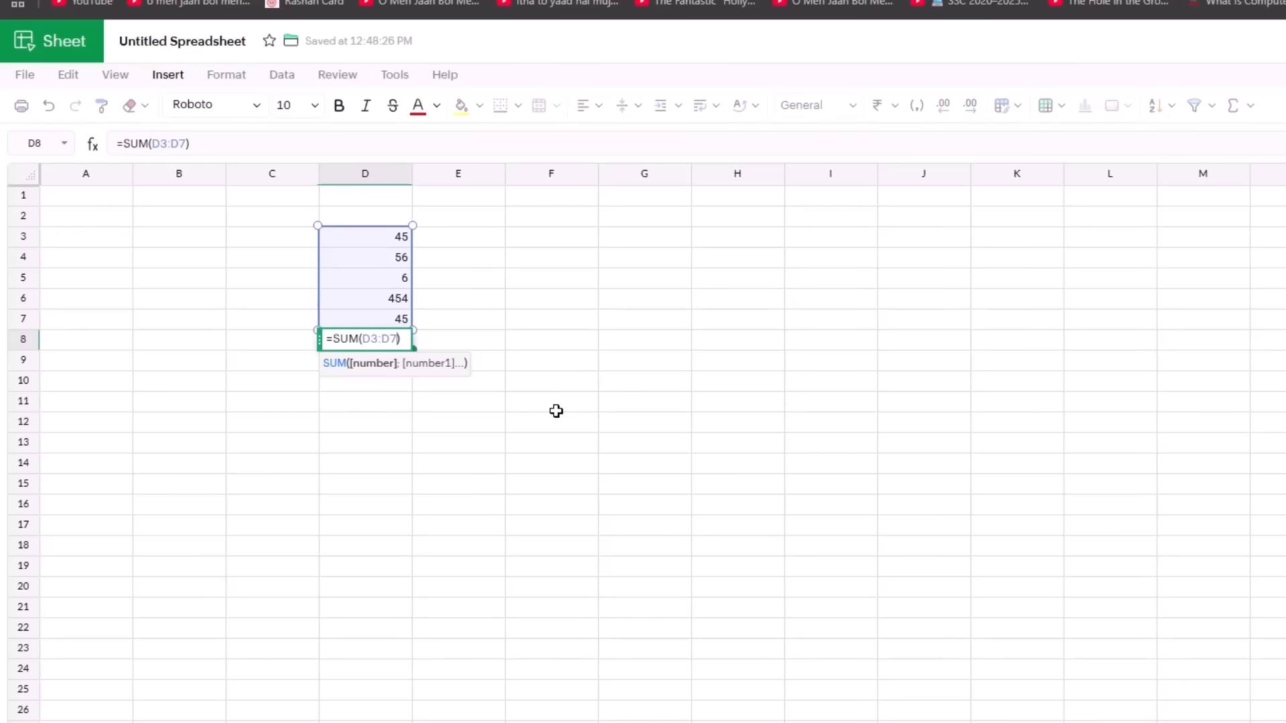
key(Return)
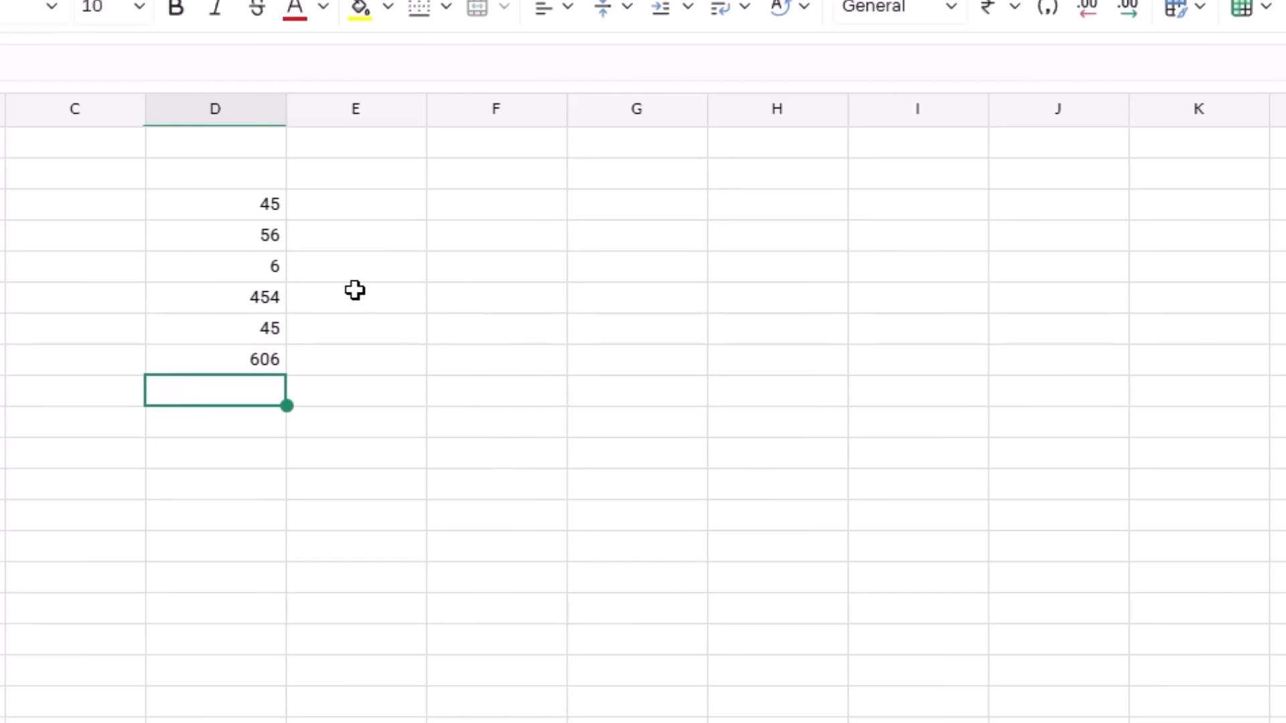
drag(242, 201, 195, 350)
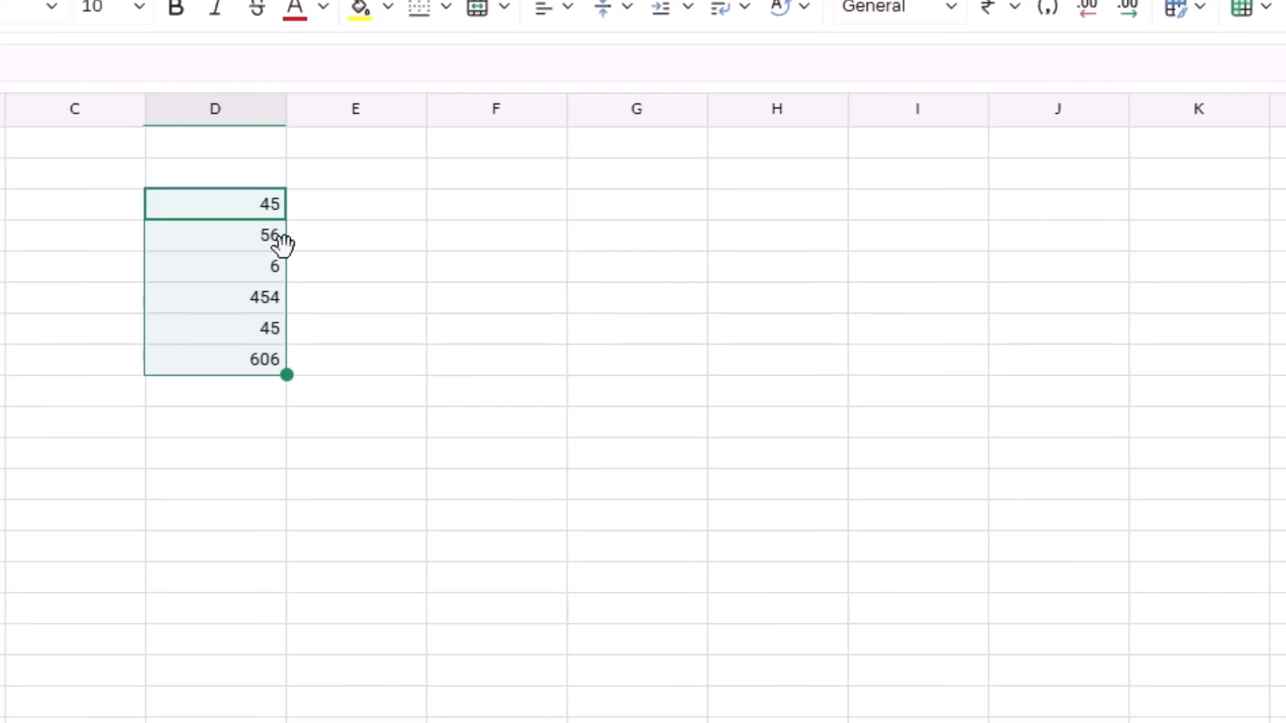
Step: Enter the text "hello" in cells E3, E4 and F4
click(354, 210)
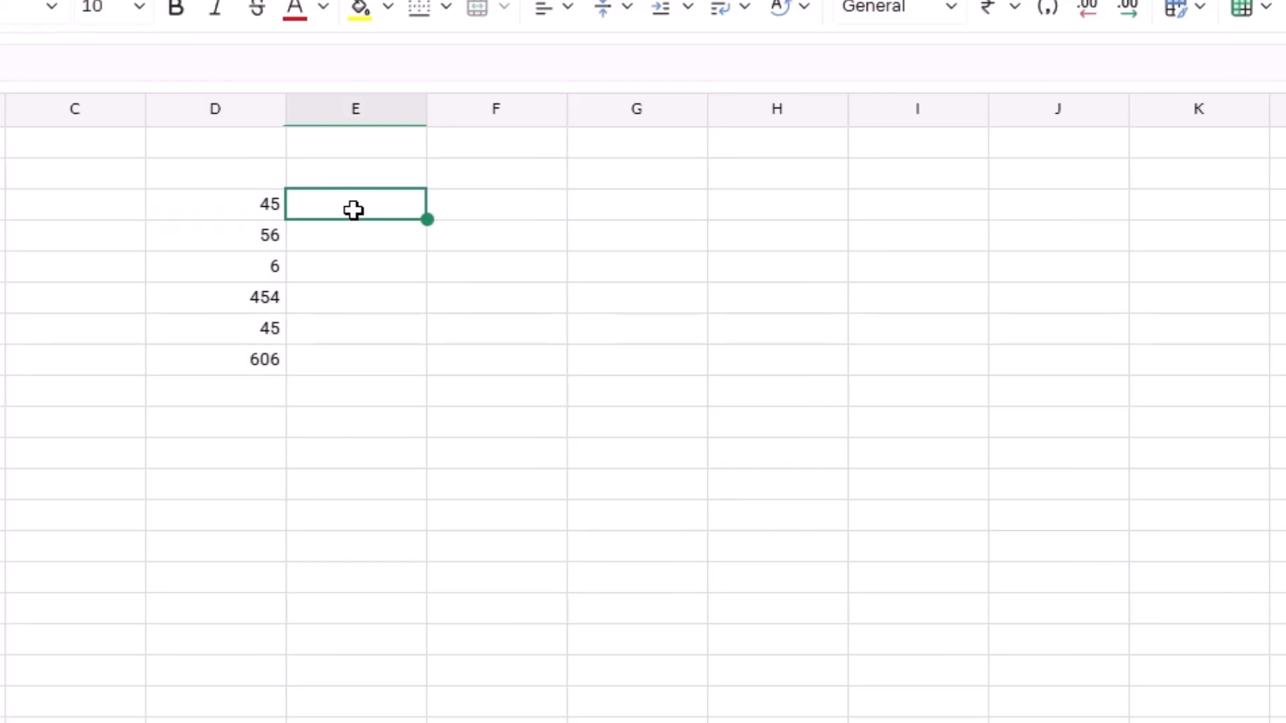
text(hello)
key(Return)
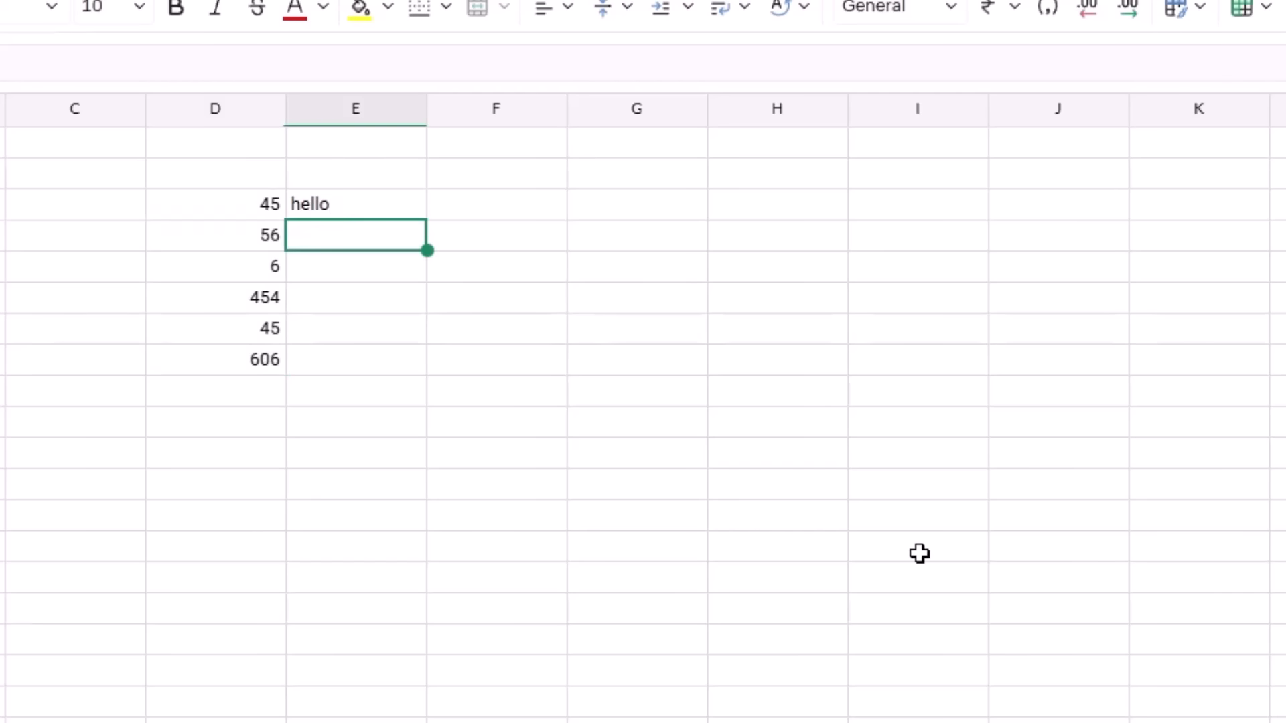
text(hello)
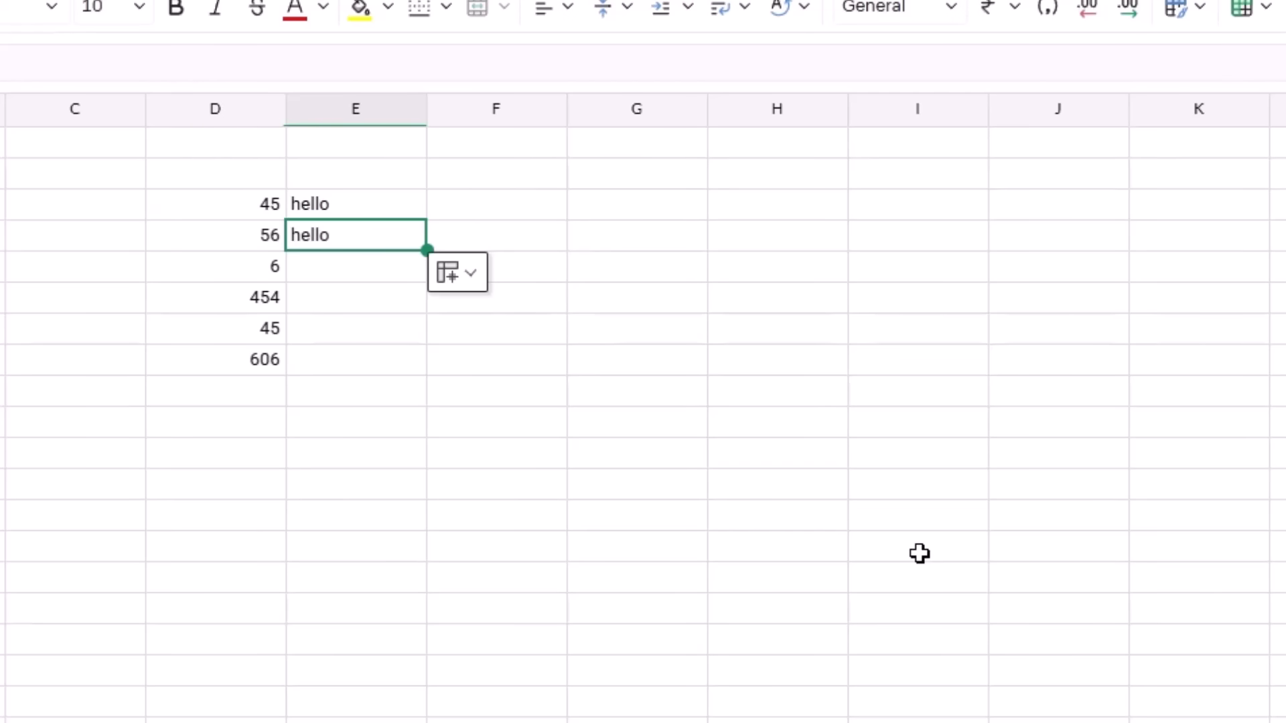
click(540, 235)
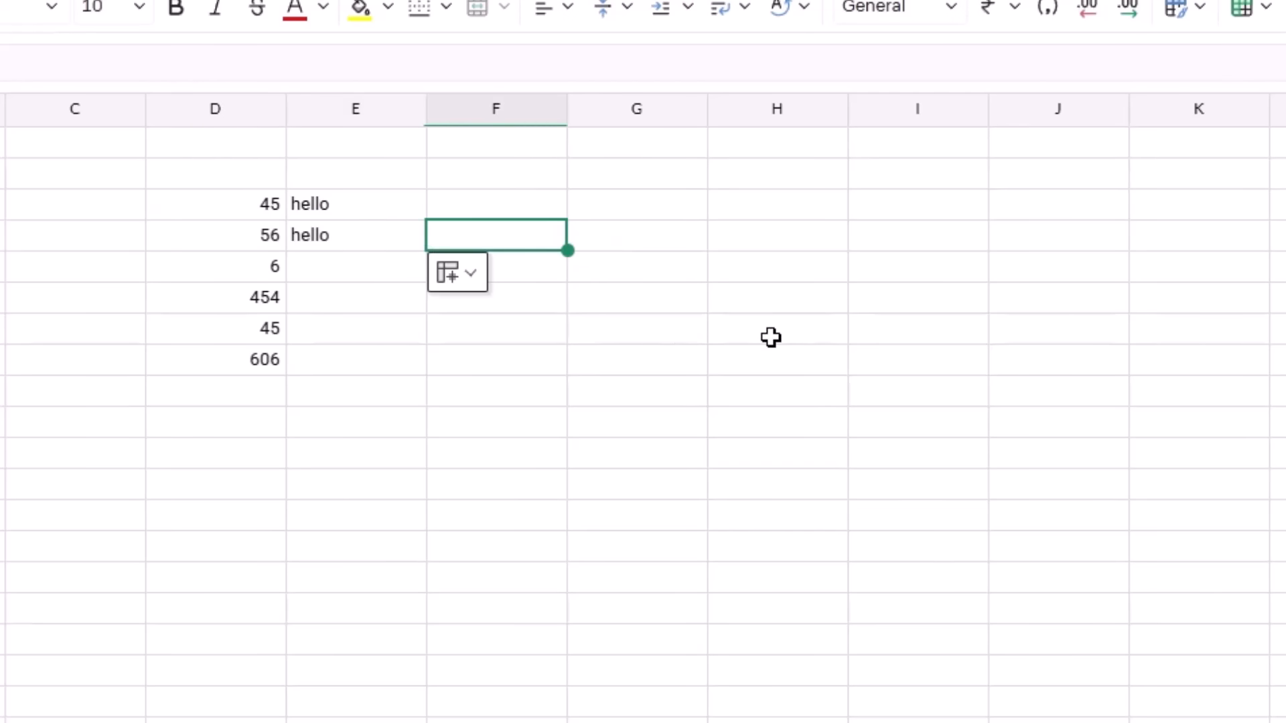
text(hello)
click(831, 479)
Step: Fill the text of cell E4 down to E11
click(413, 255)
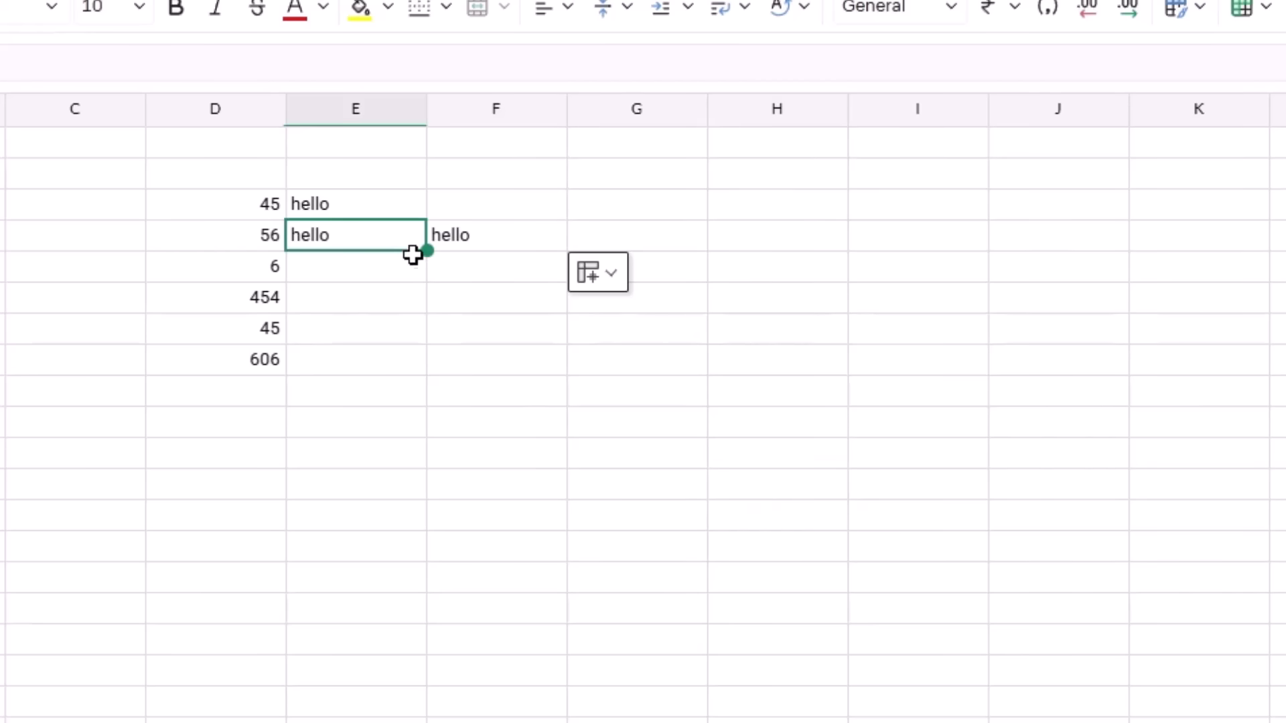
drag(428, 252, 416, 456)
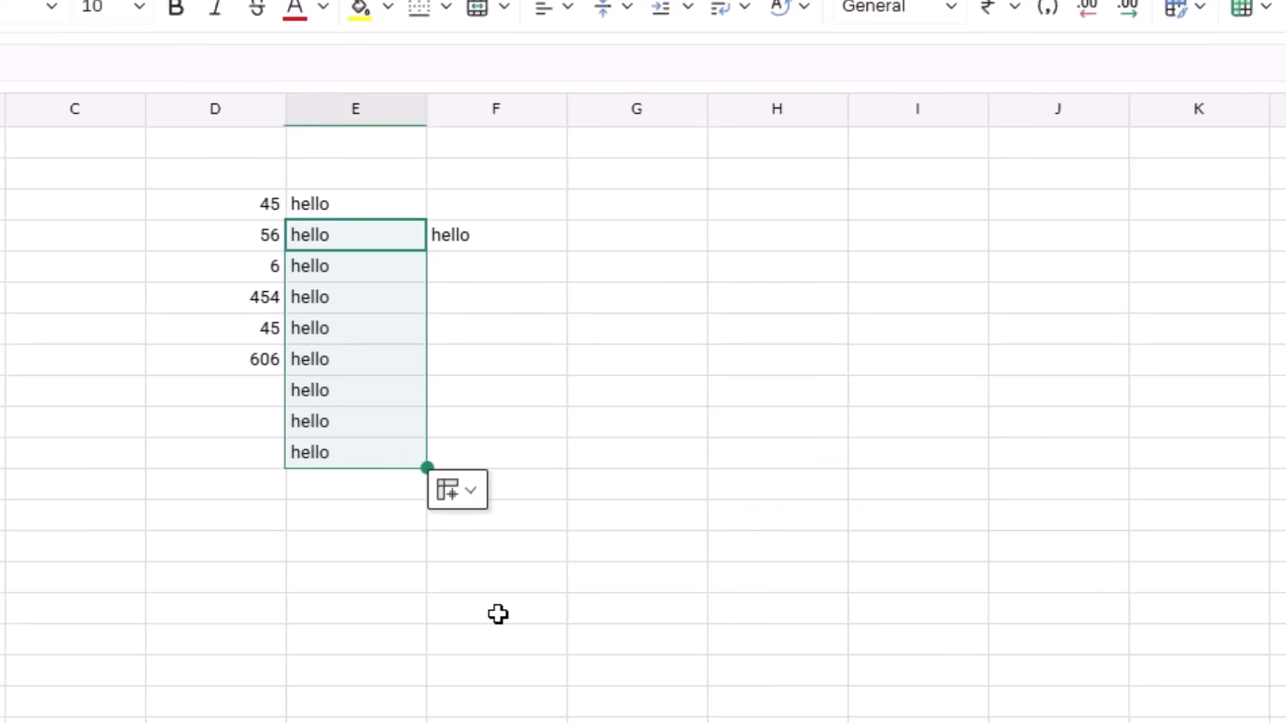
Step: Enter 1 in cell G4 and autofill it down to G9
click(612, 228)
text(1)
key(Return)
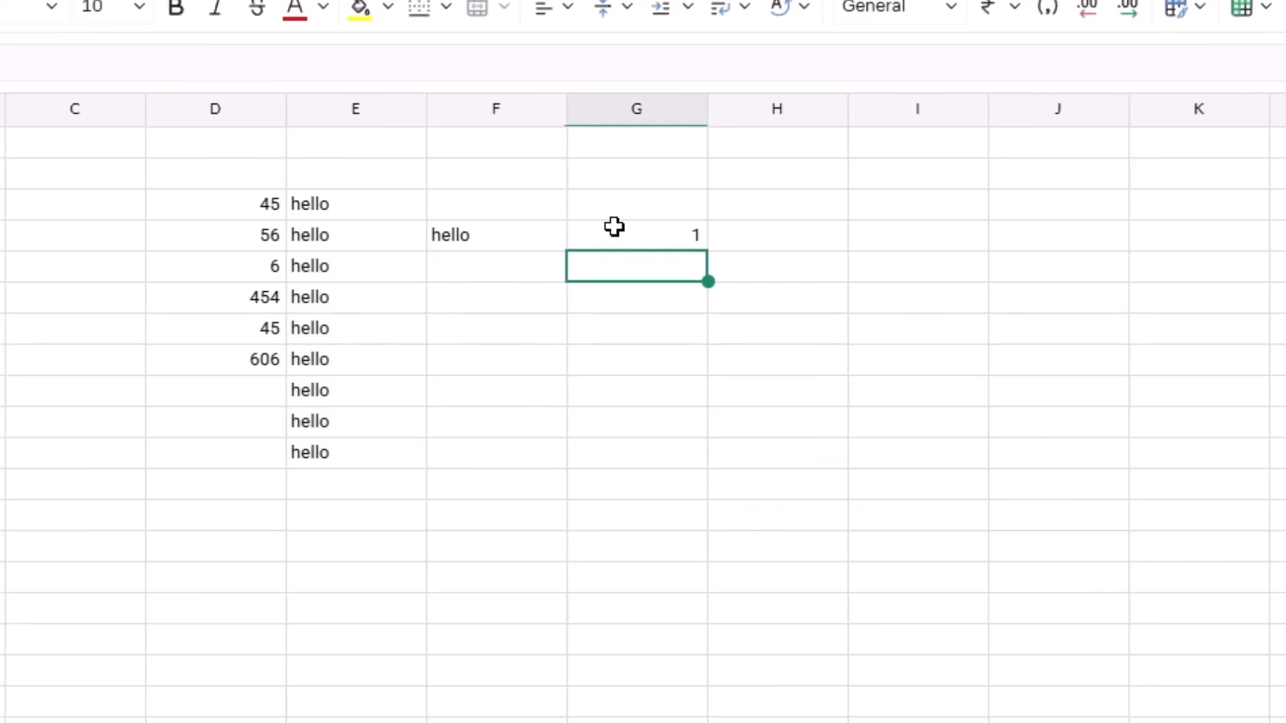
click(614, 227)
drag(708, 250, 705, 396)
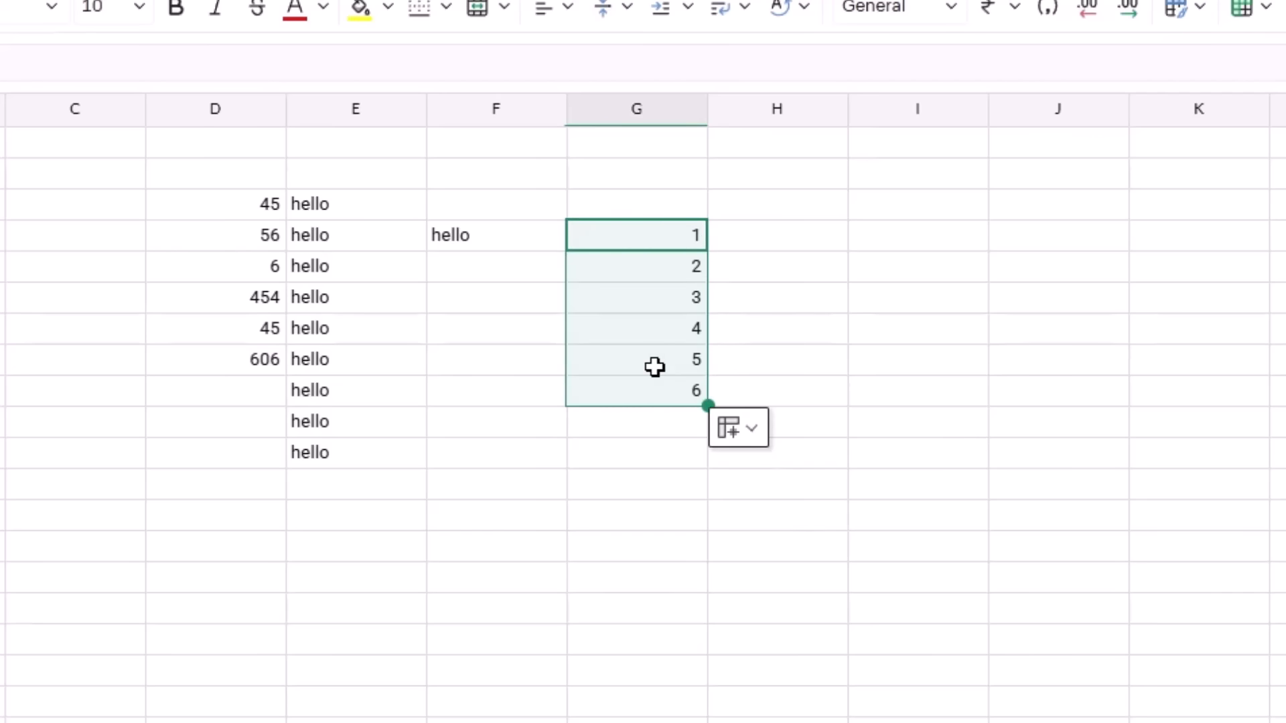
Step: Switch the autofill of G4:G9 to Copy Cells and back to Fill Series
click(751, 432)
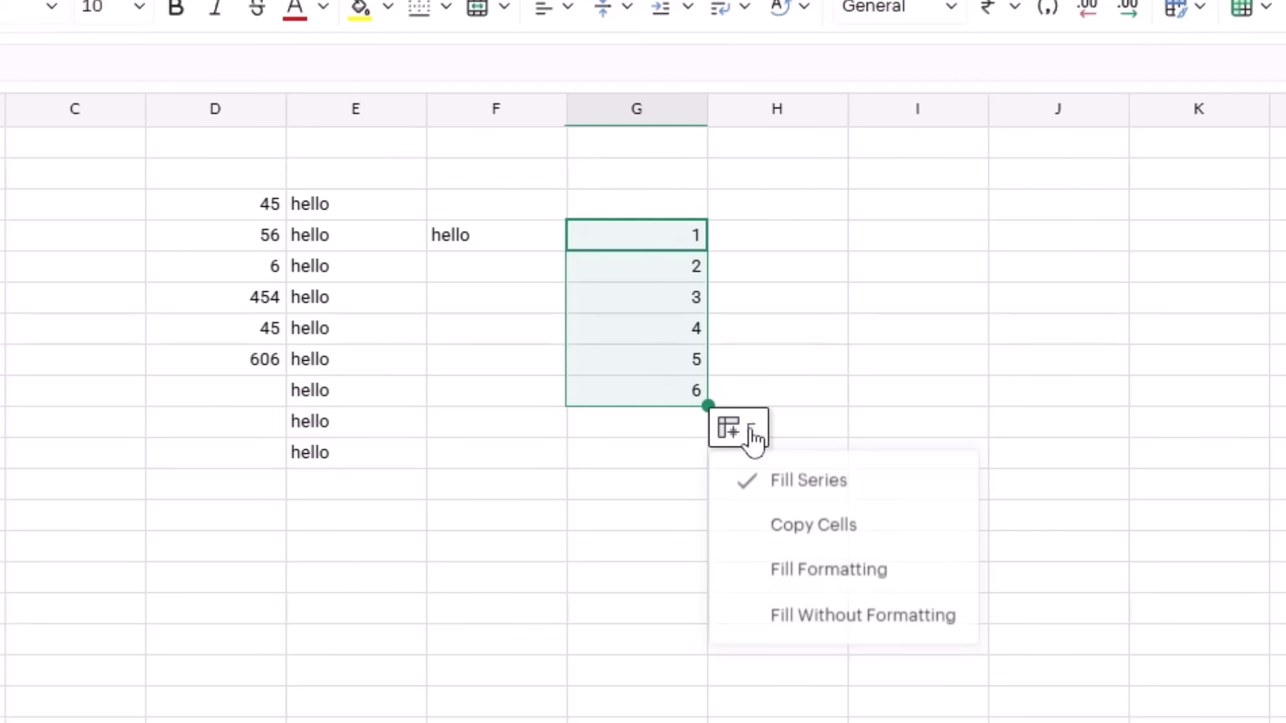
click(793, 526)
click(760, 442)
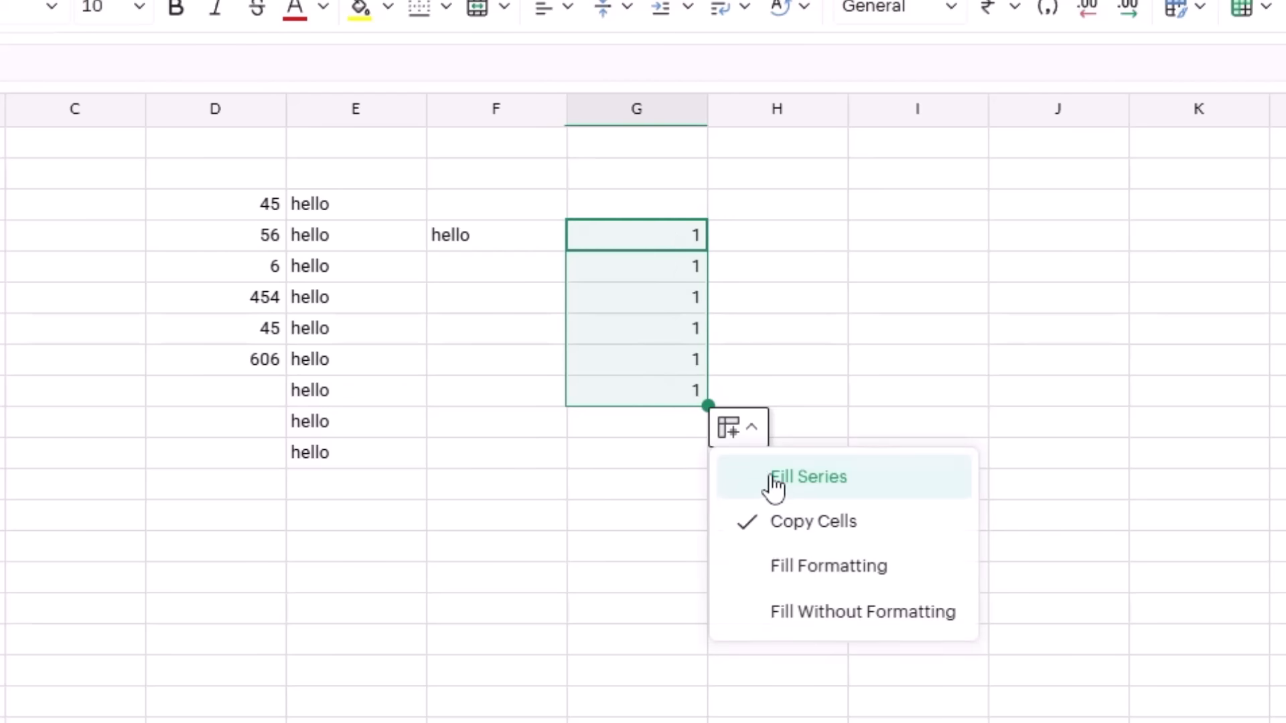
click(780, 489)
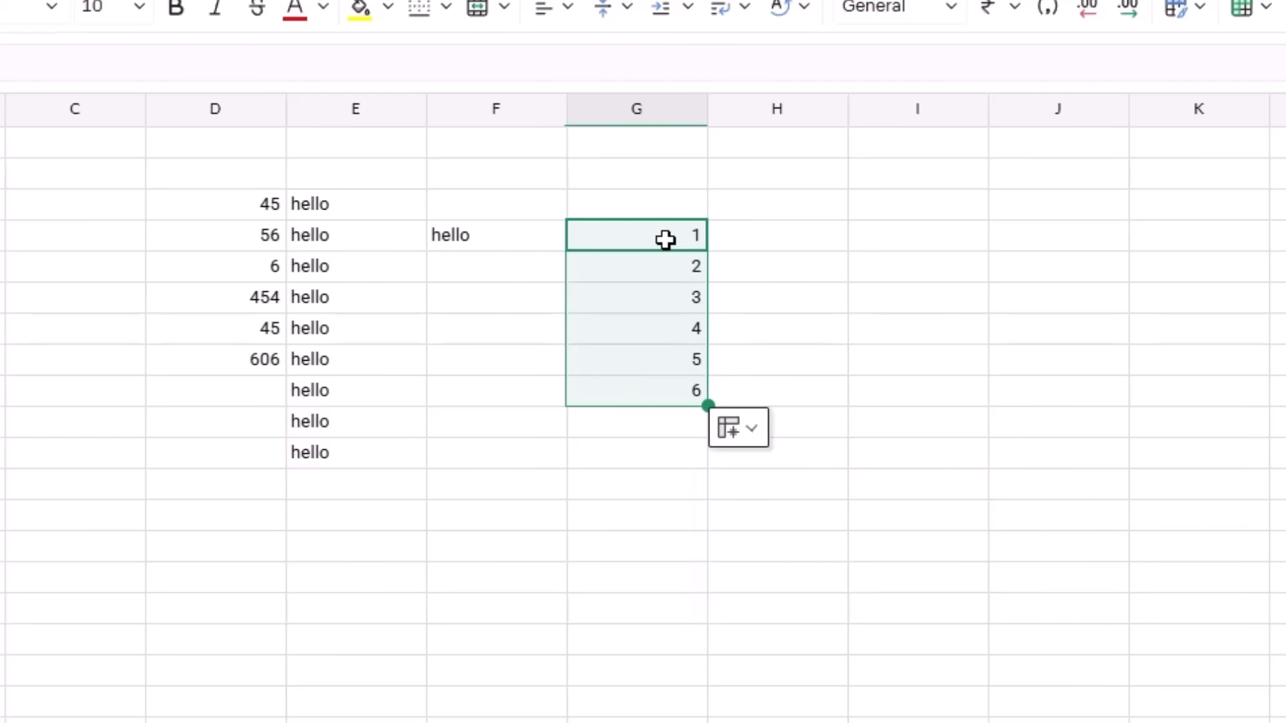
click(873, 479)
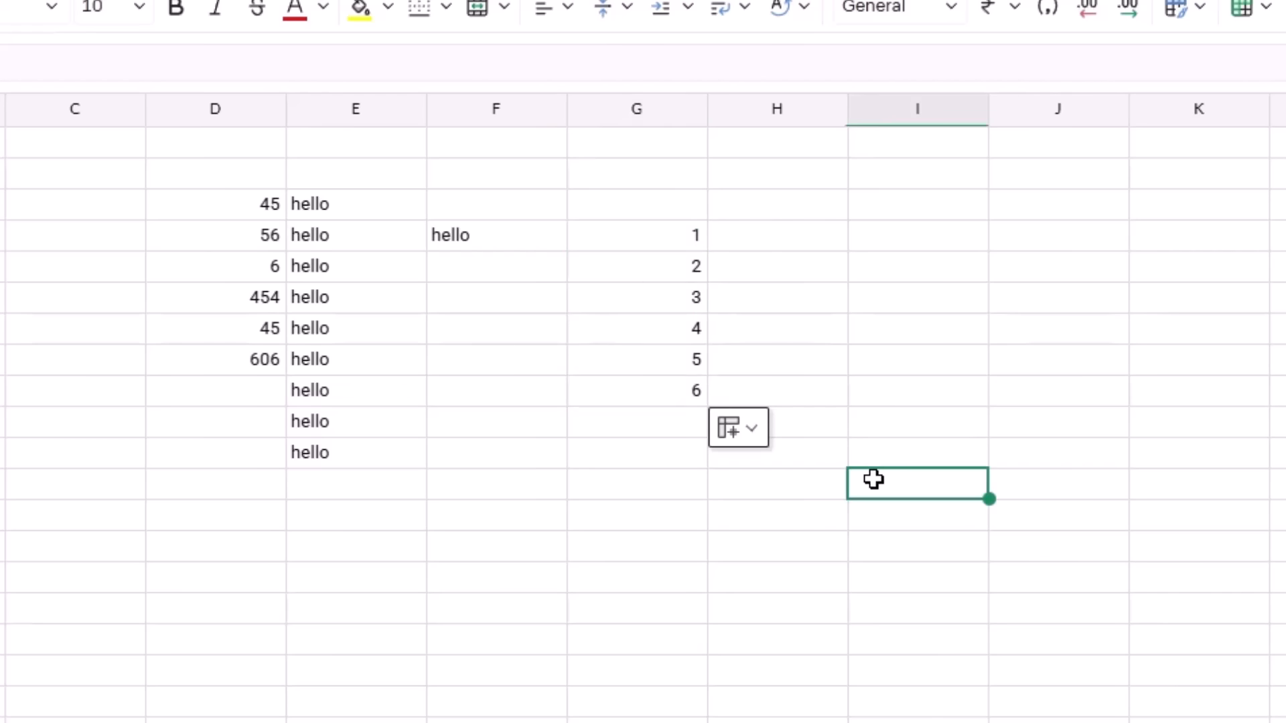
Step: Jump from cell A22 to the last row of the sheet in column A
click(917, 366)
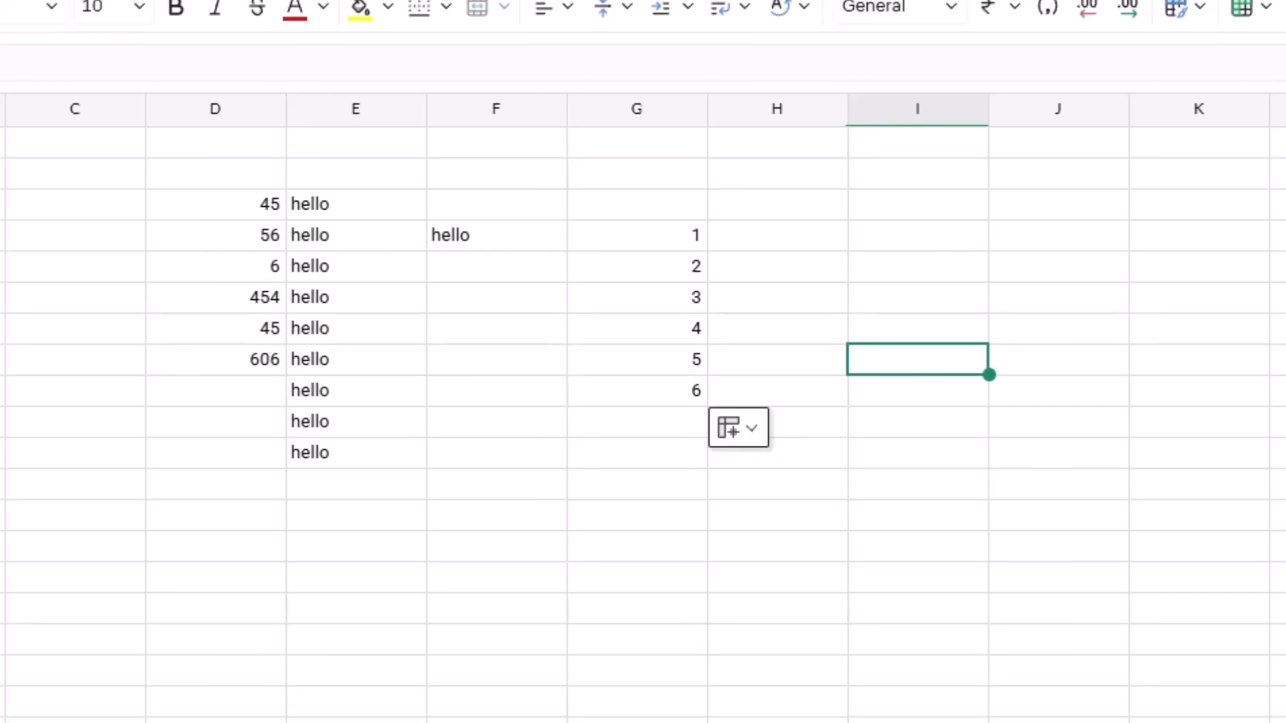
click(92, 480)
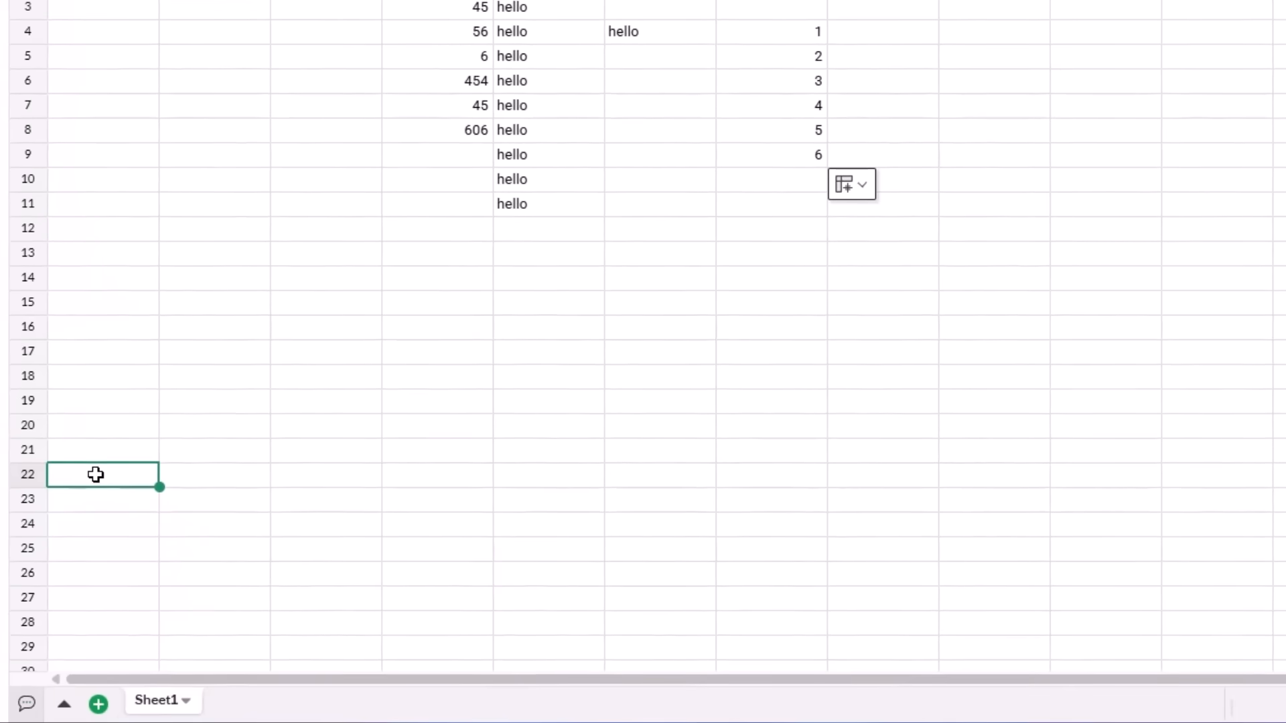
key(ctrl+Down)
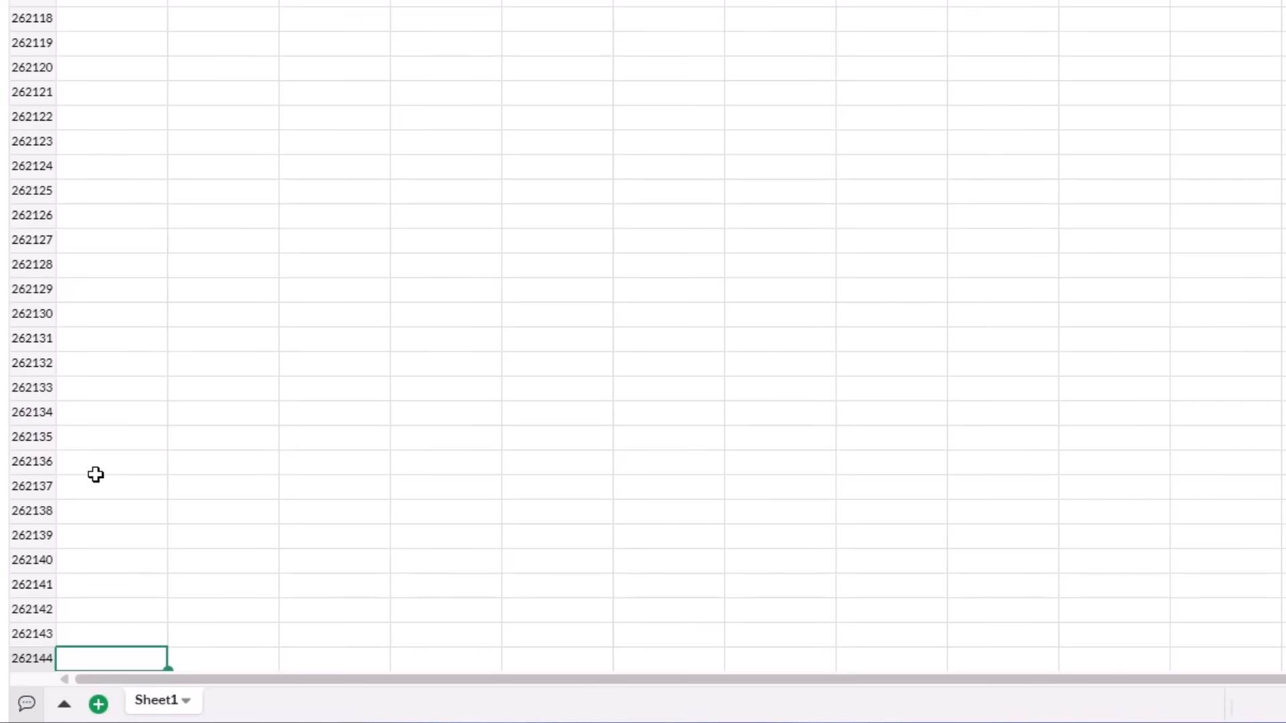
Step: Jump back up from the last row to cell A1
key(ctrl+Up)
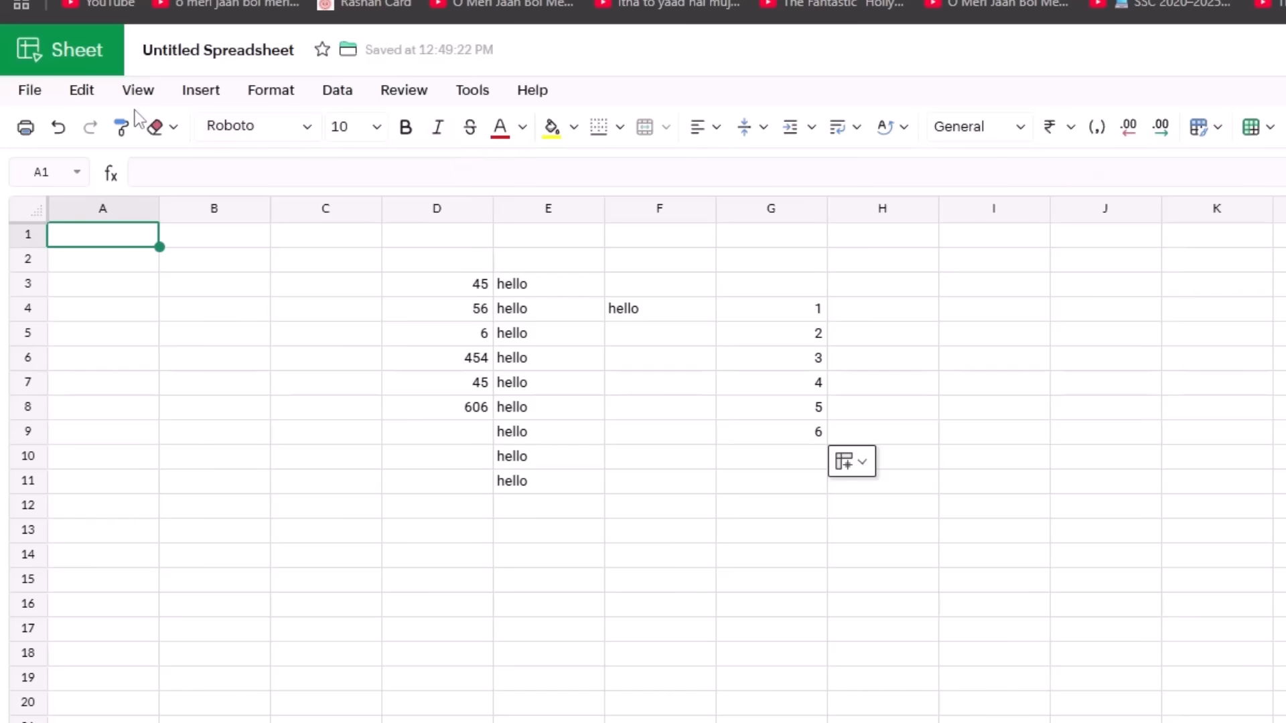
Step: Look through the file, edit and view commands, including the grid direction and grid spacing options
click(27, 94)
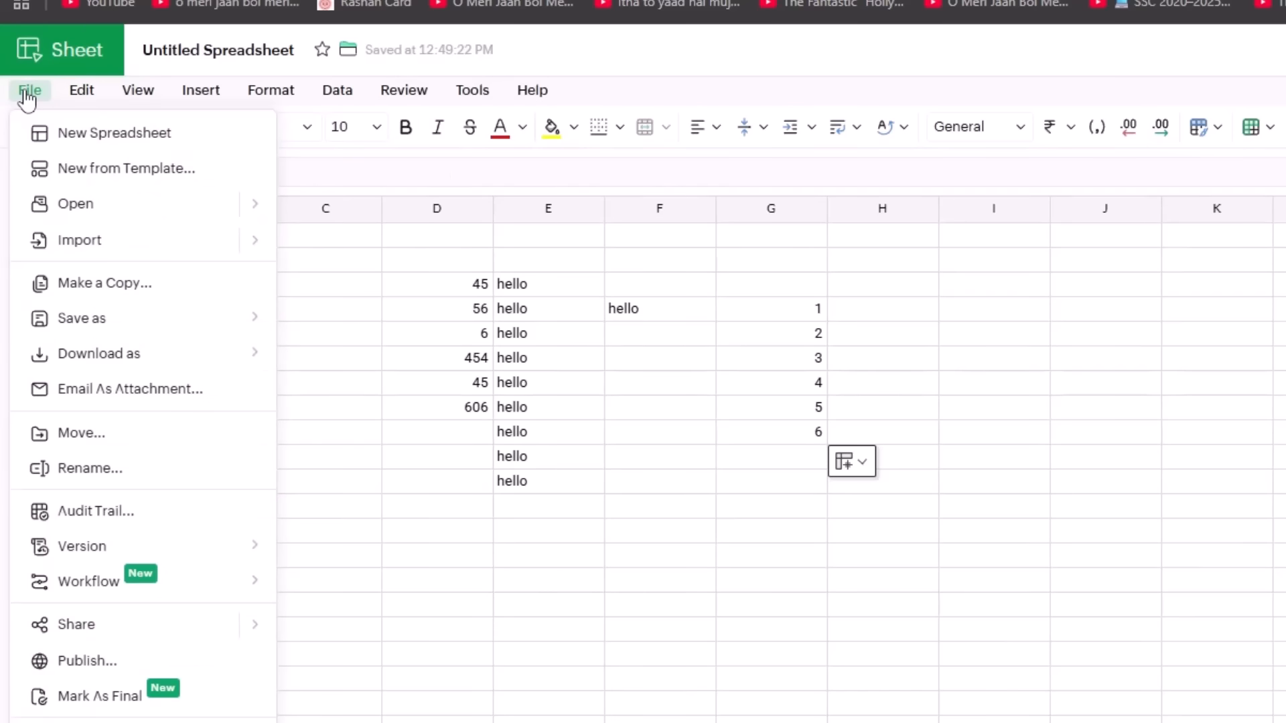
mouse_move(86, 87)
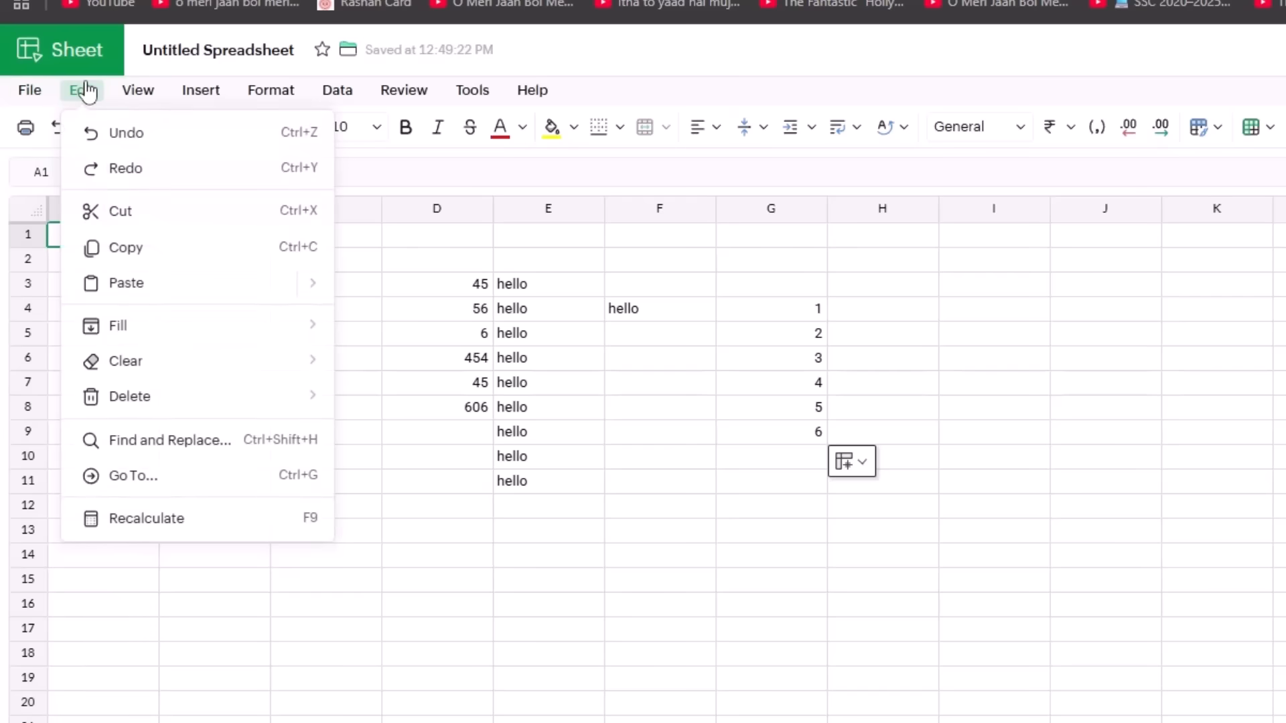
mouse_move(125, 96)
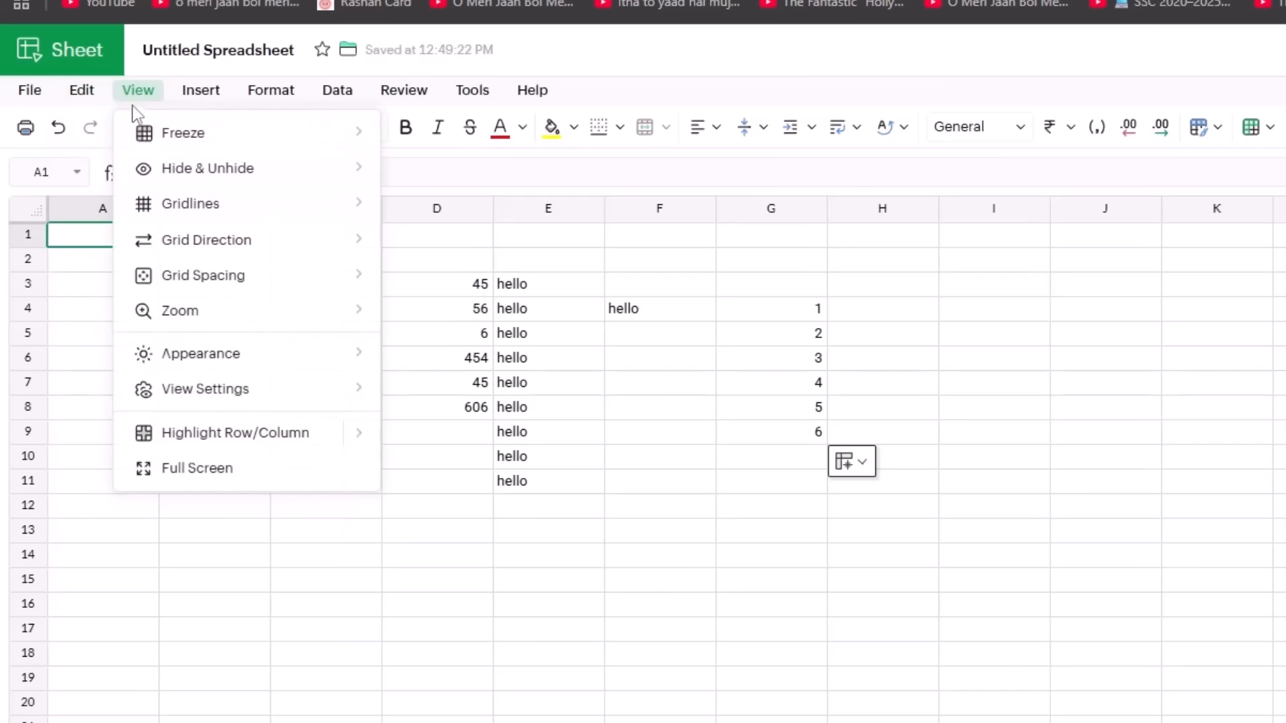
mouse_move(221, 239)
mouse_move(244, 207)
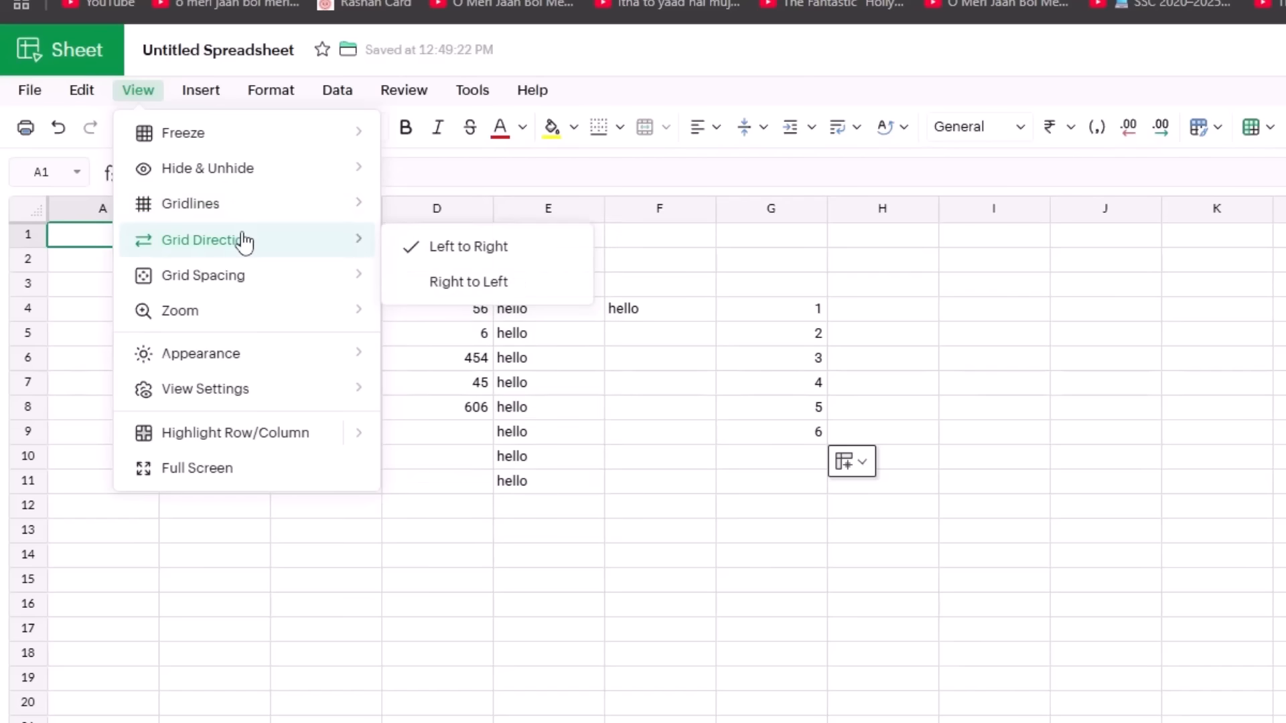
mouse_move(243, 287)
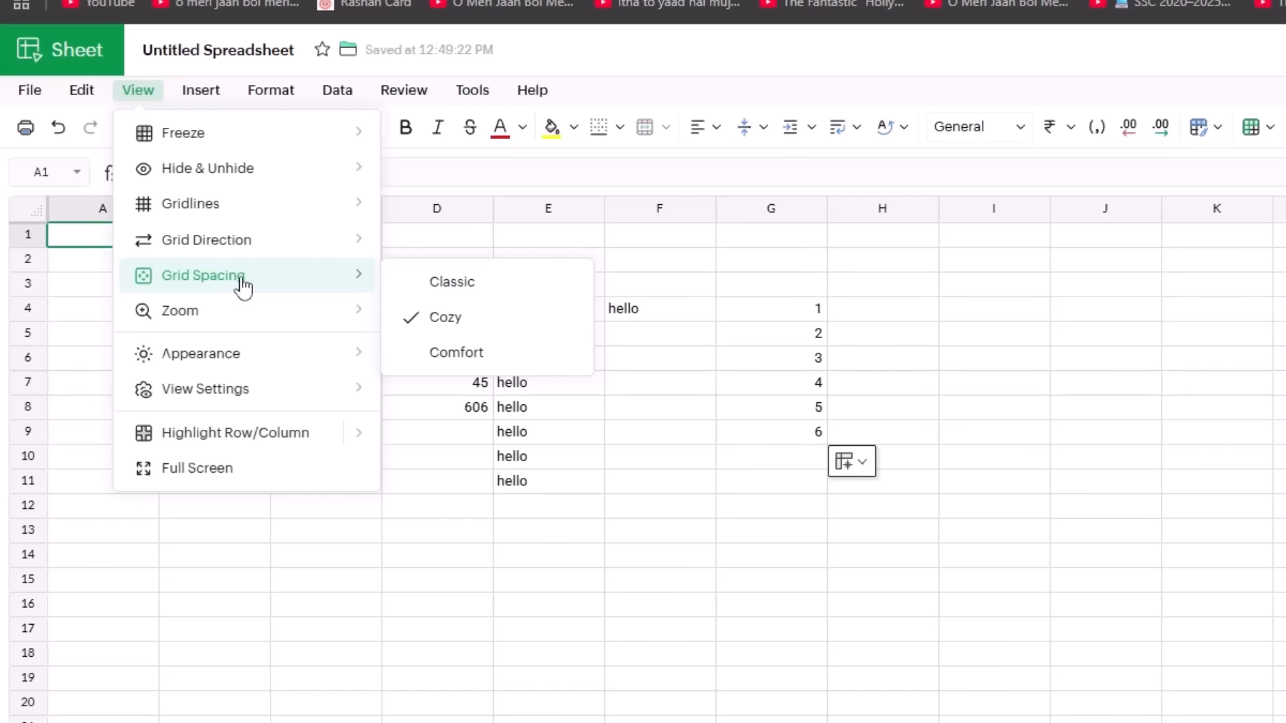
Step: Turn on row and column highlighting, try it on several cells around the data, and turn it off again
mouse_move(201, 448)
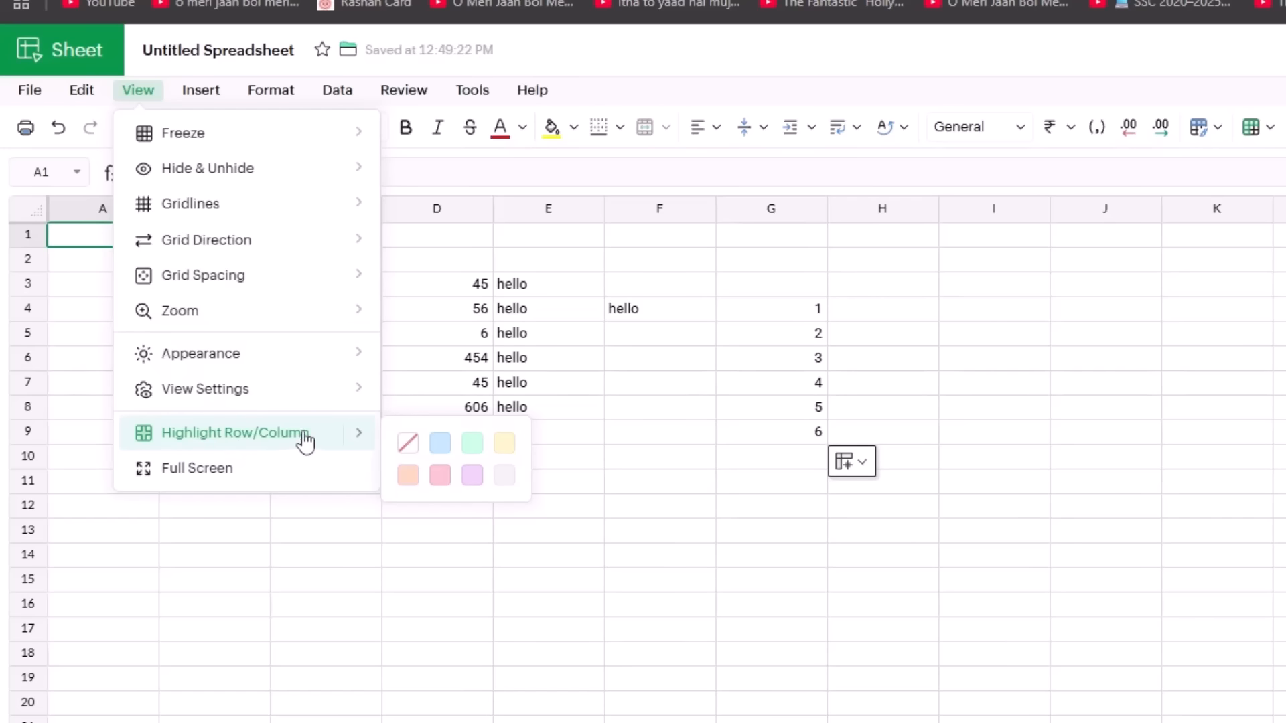
click(284, 433)
click(339, 424)
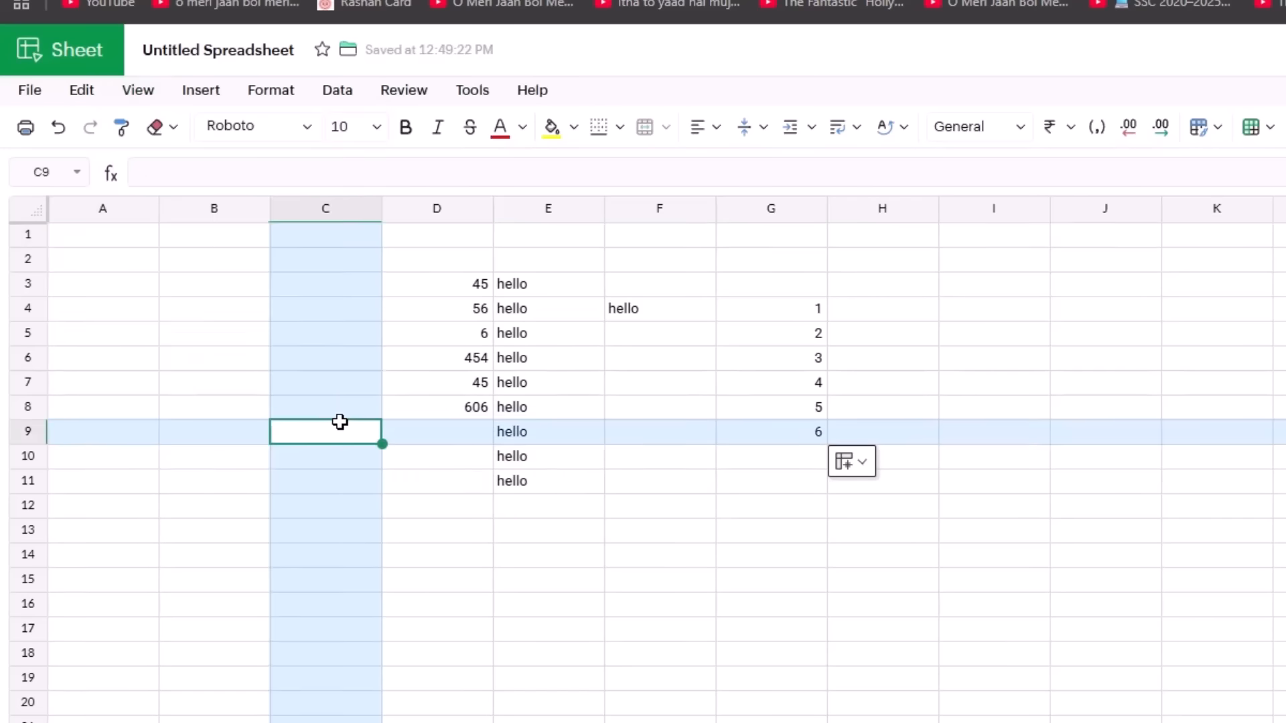
click(506, 456)
click(704, 402)
click(408, 333)
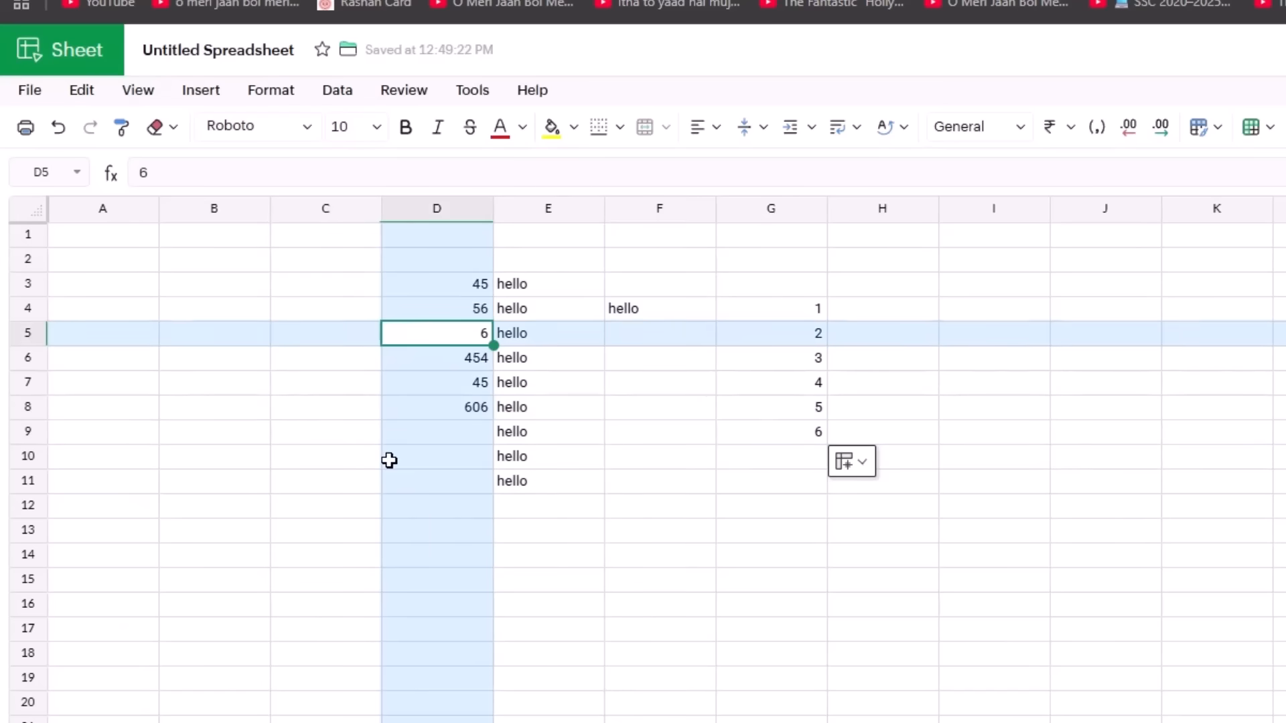
click(614, 476)
click(614, 404)
click(370, 501)
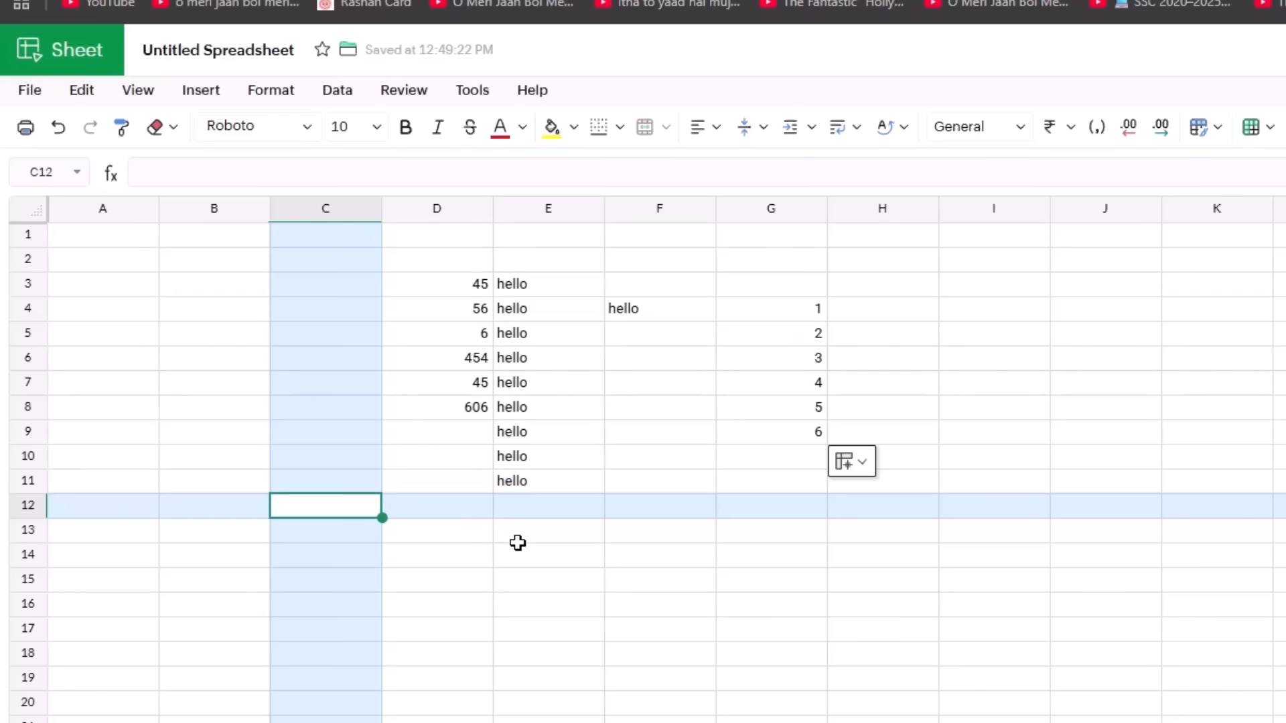
click(136, 92)
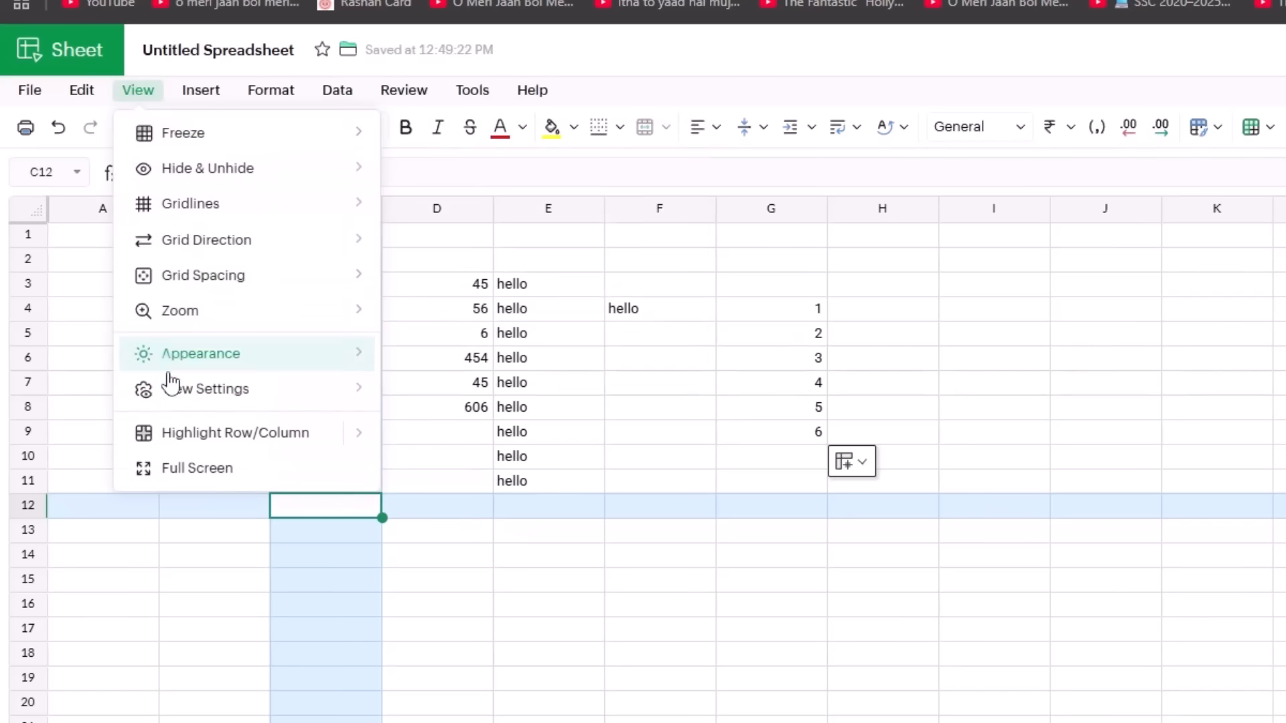
click(235, 444)
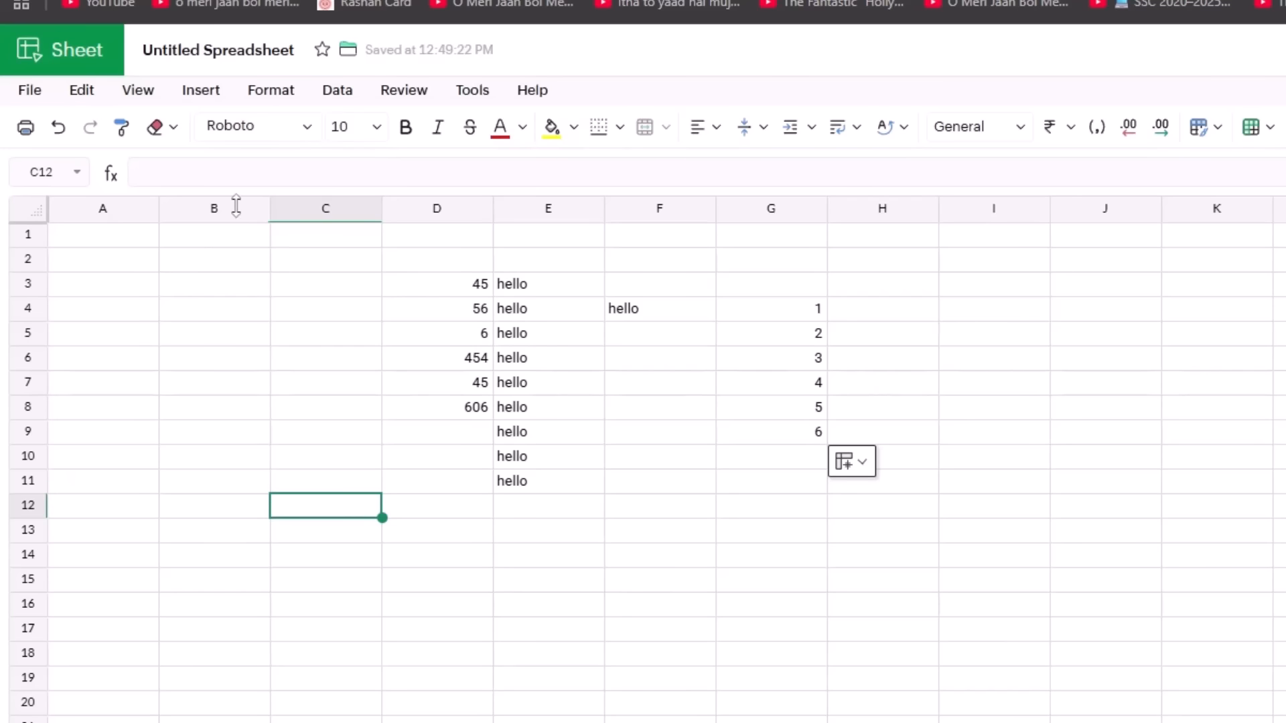
Step: Look through the insert, format and data commands, including data validation and locking
click(198, 95)
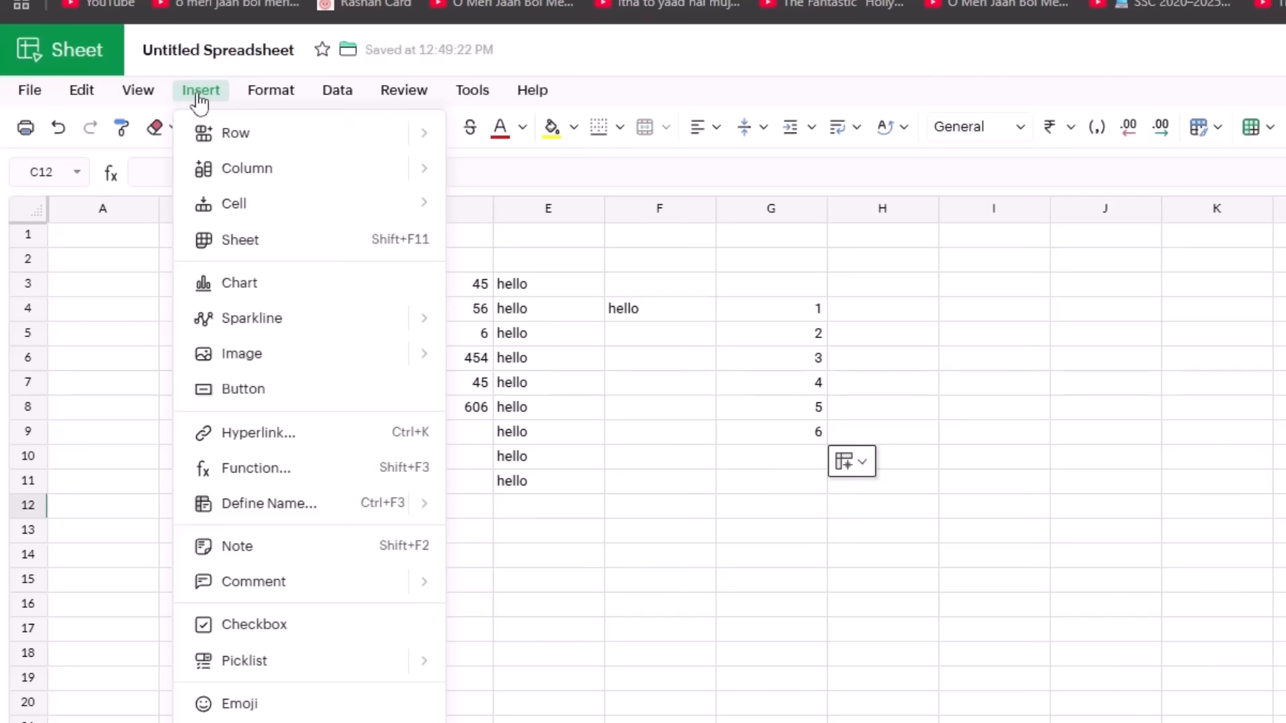
click(271, 90)
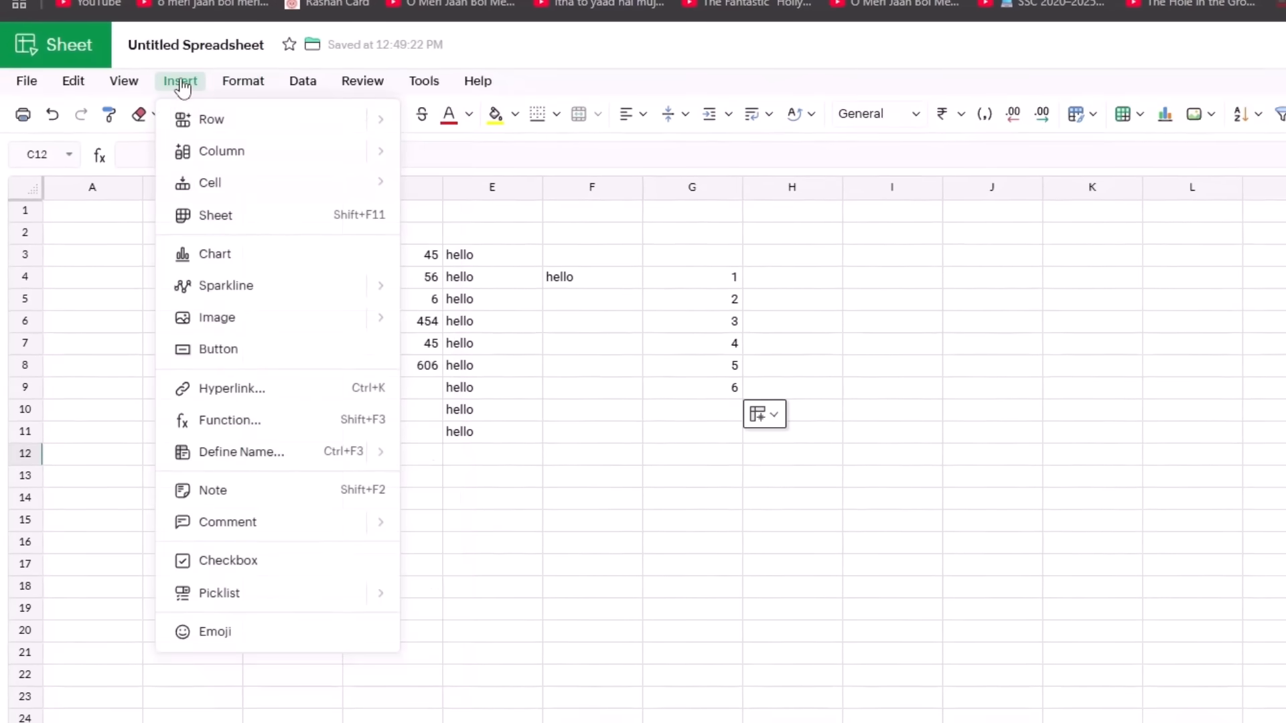
click(181, 83)
click(181, 84)
mouse_move(235, 83)
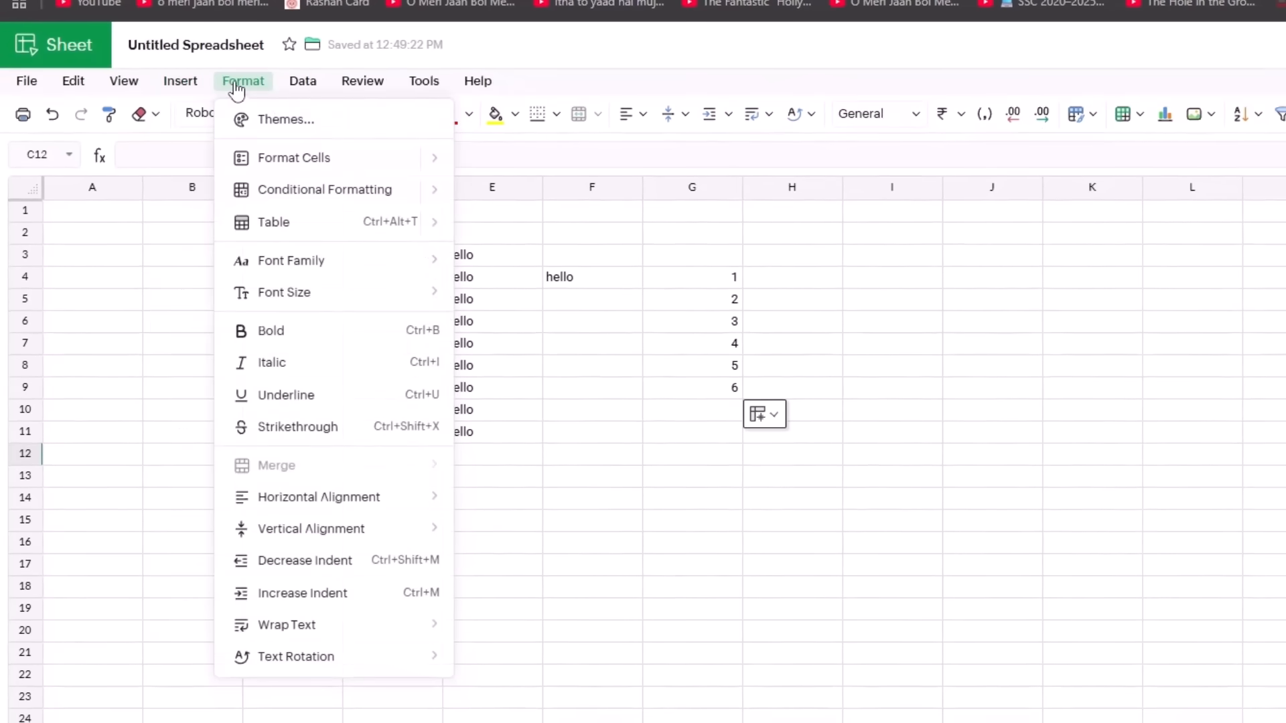
mouse_move(304, 90)
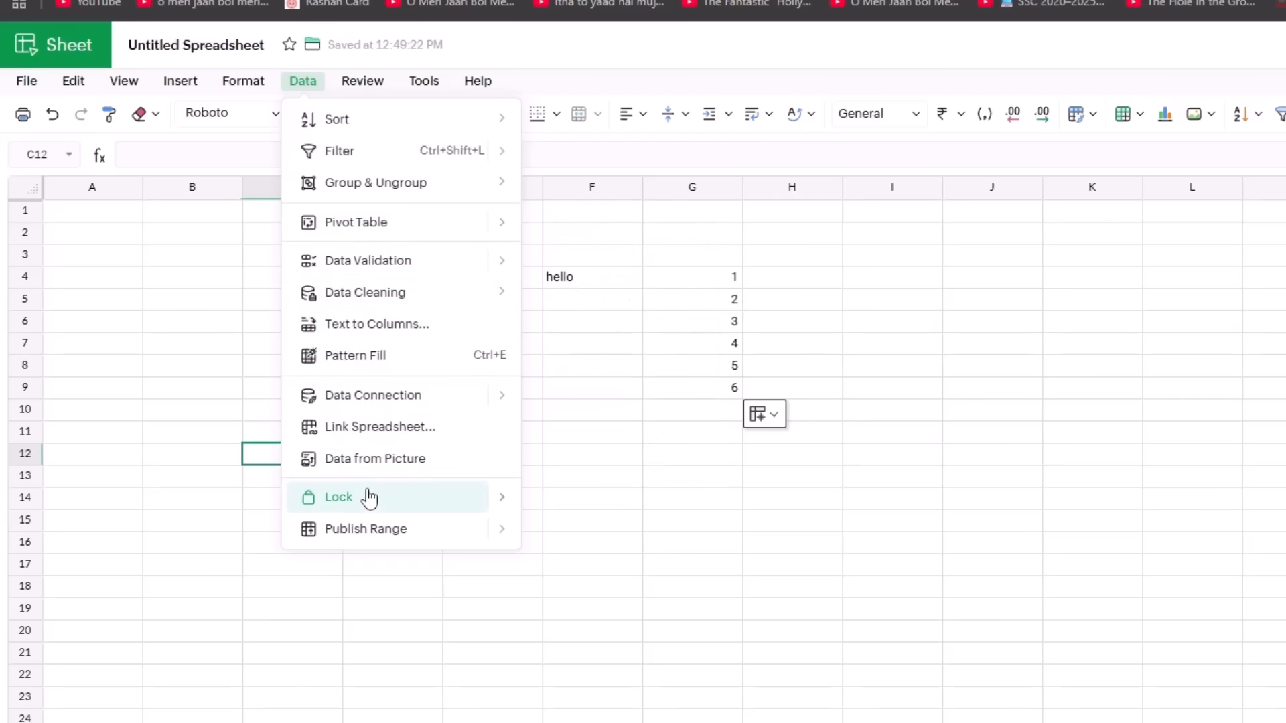
mouse_move(370, 501)
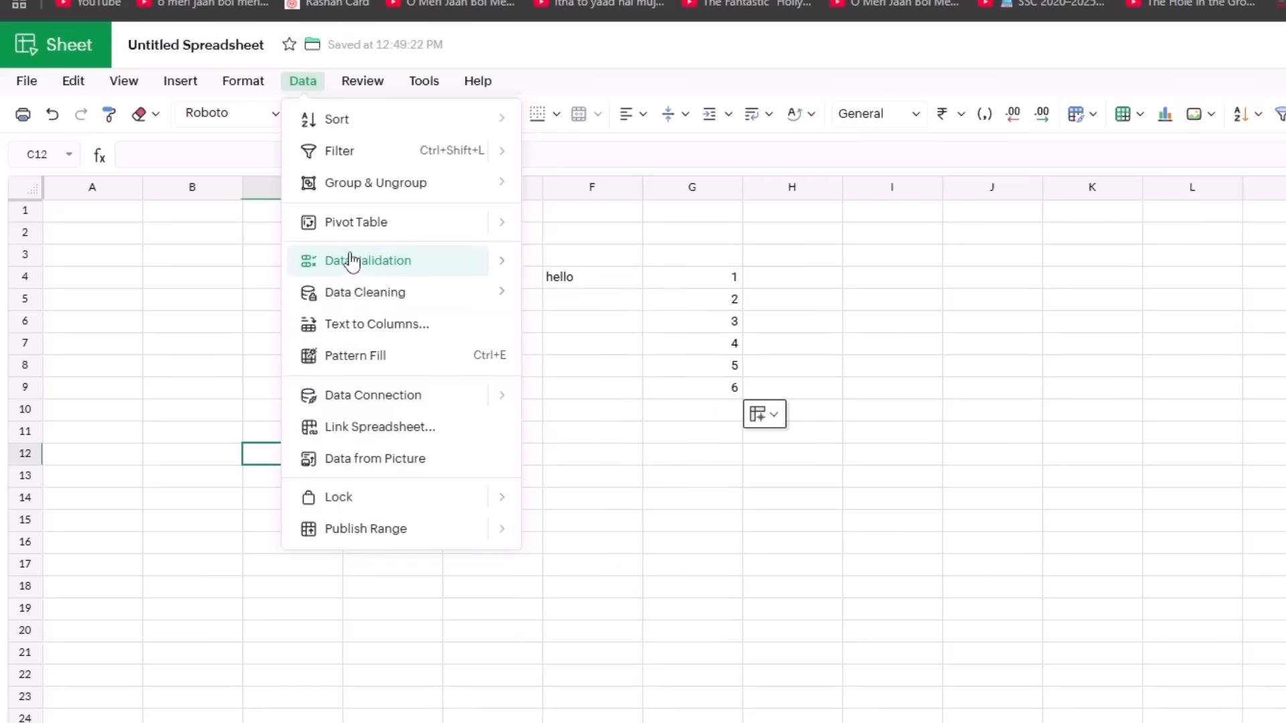
mouse_move(350, 258)
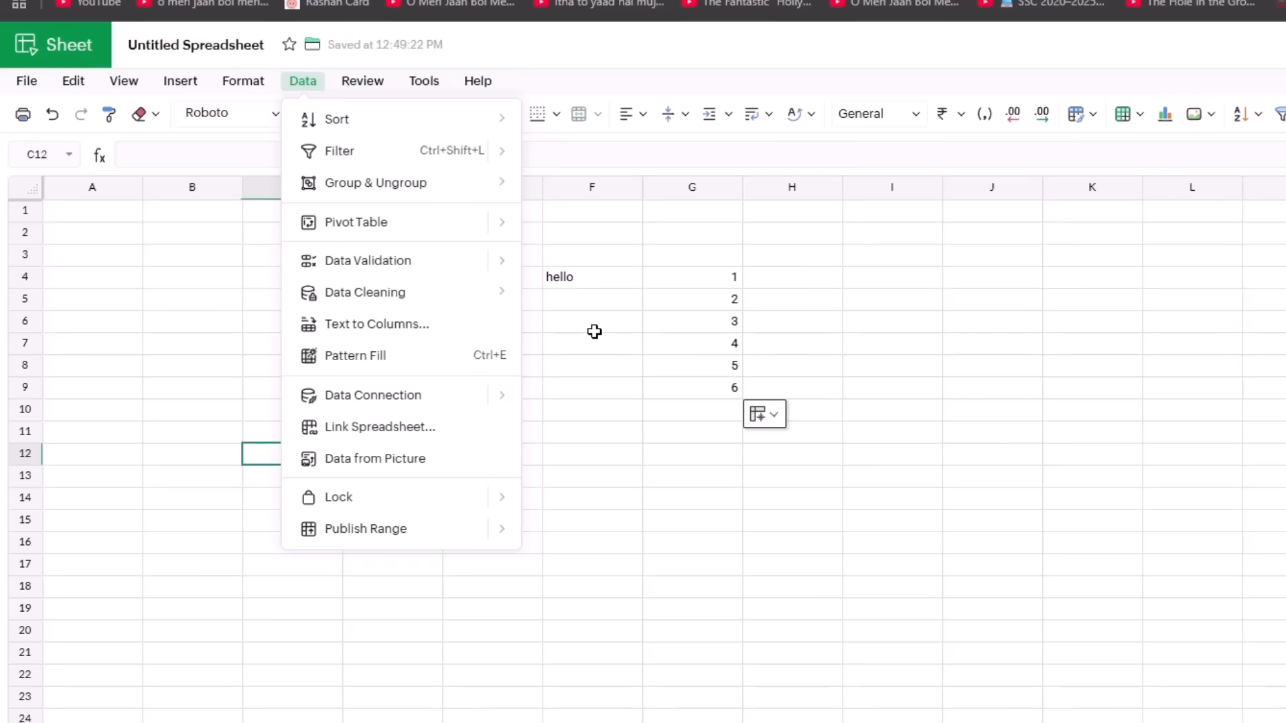
click(594, 332)
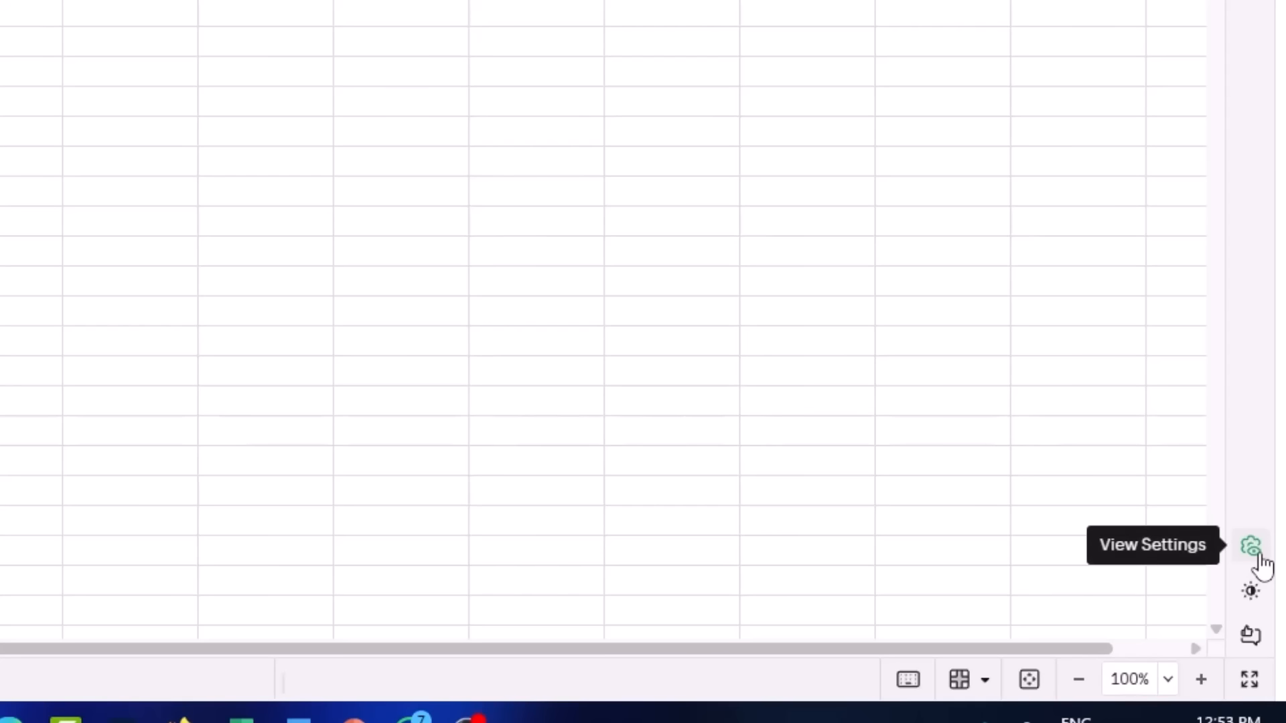
Step: Review the view settings list and switch the appearance to Dark and back to Light
click(1250, 549)
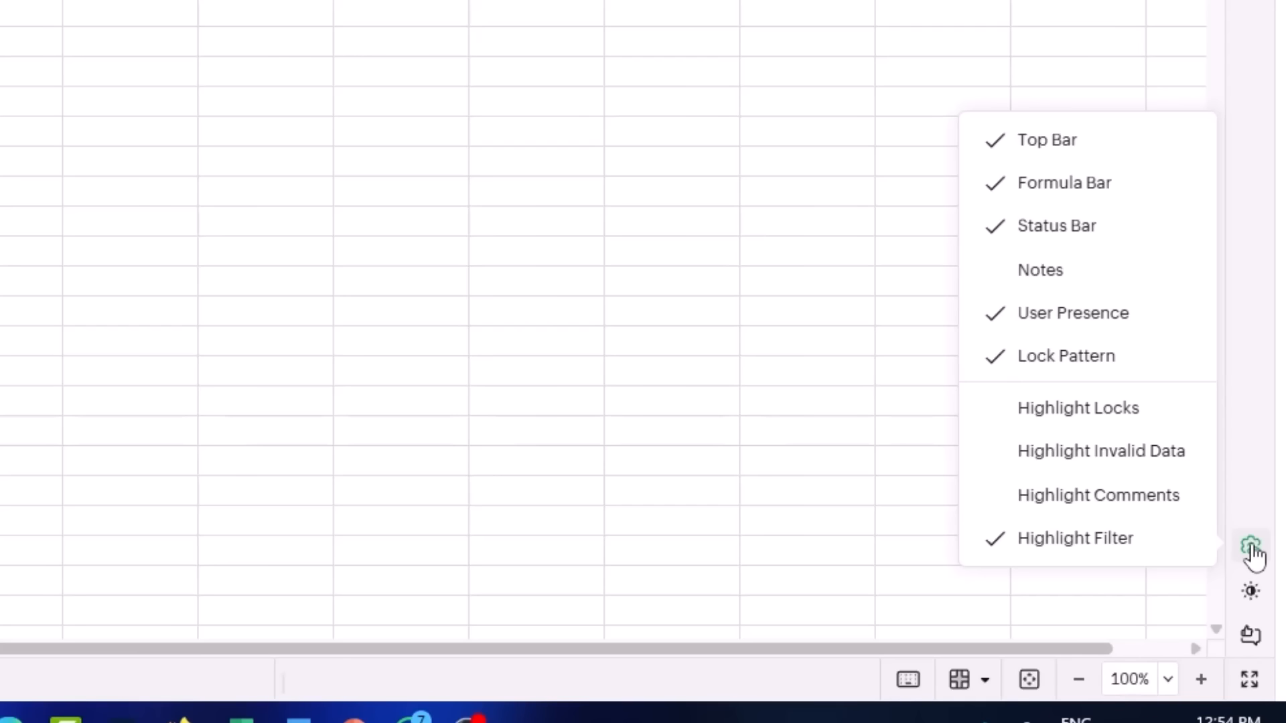
click(1252, 550)
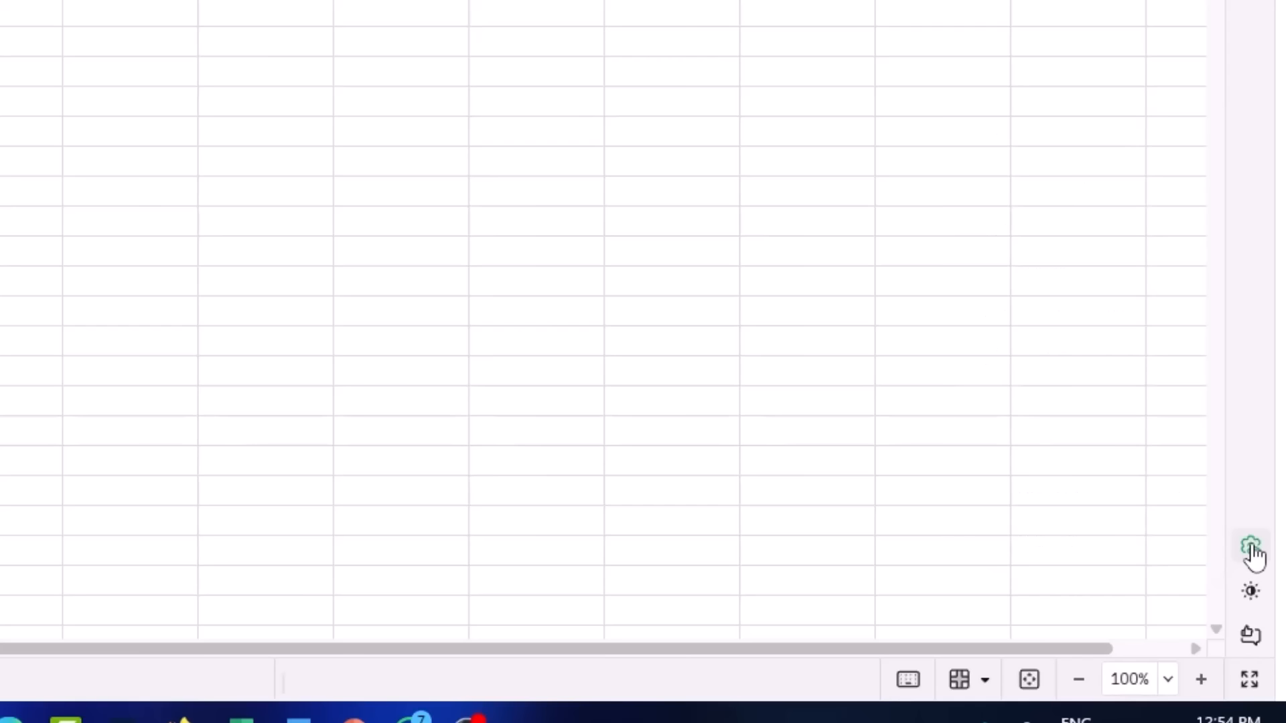
click(1253, 593)
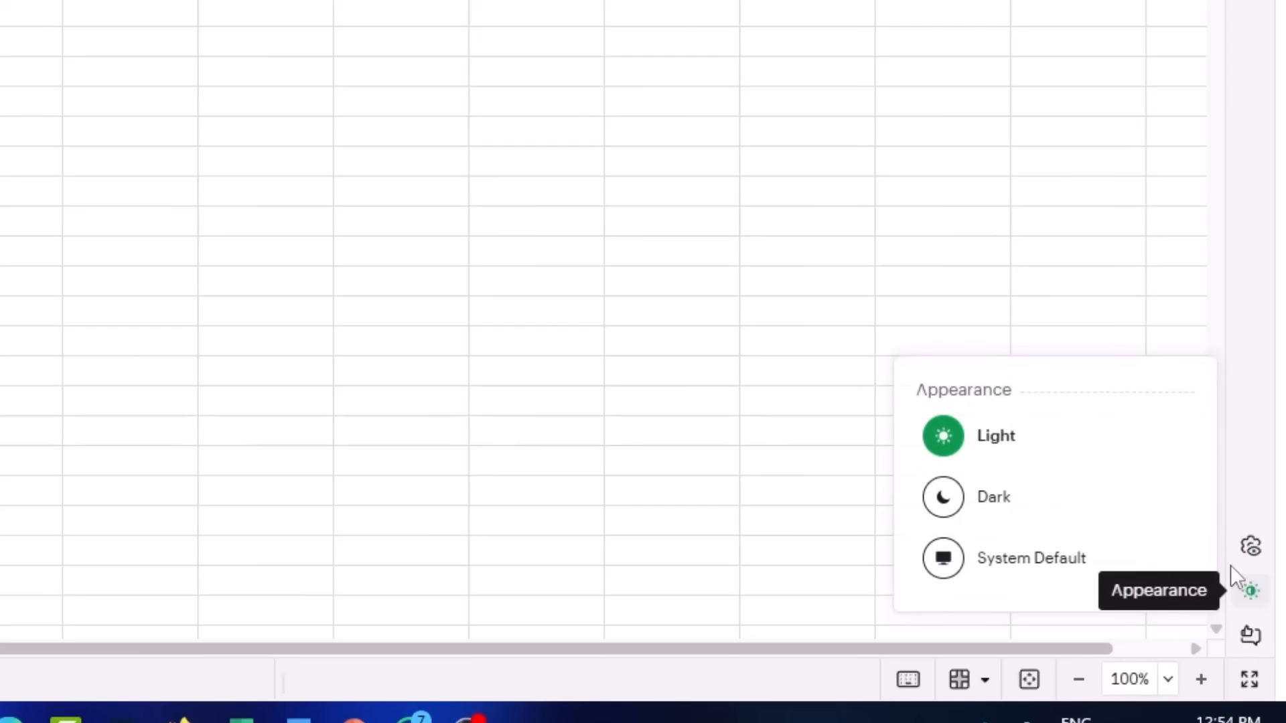
click(994, 497)
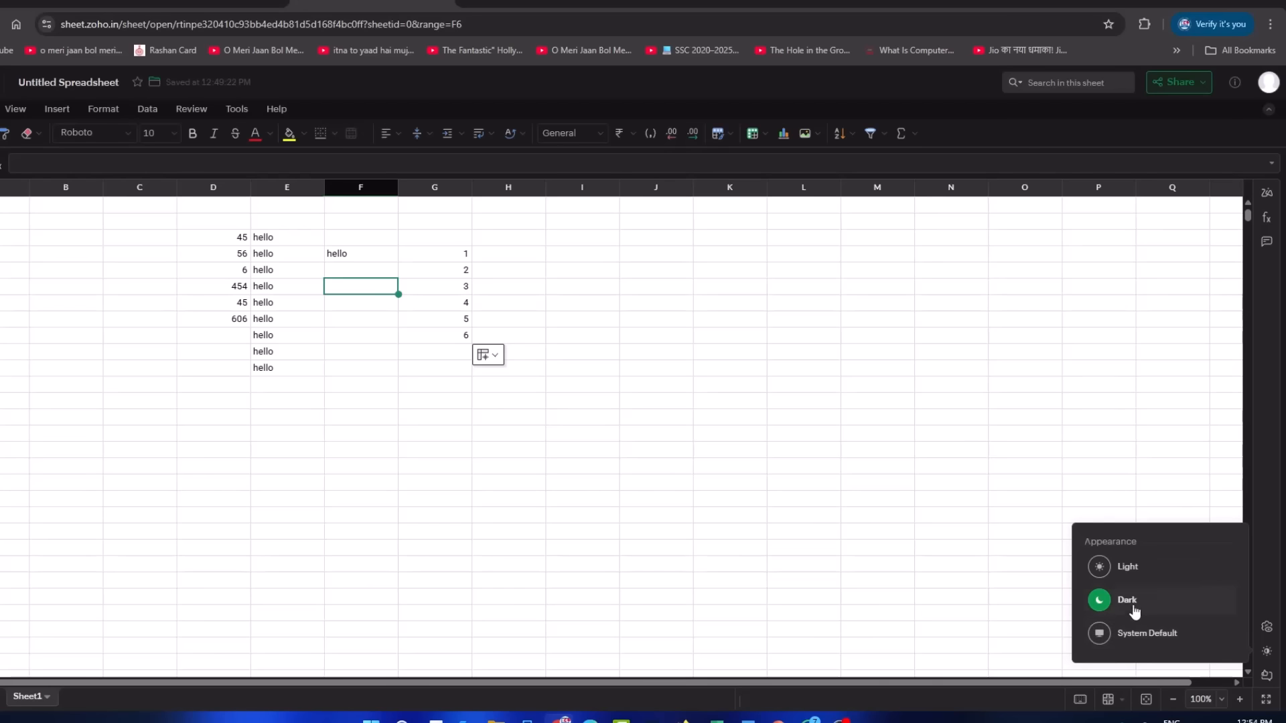
click(1129, 576)
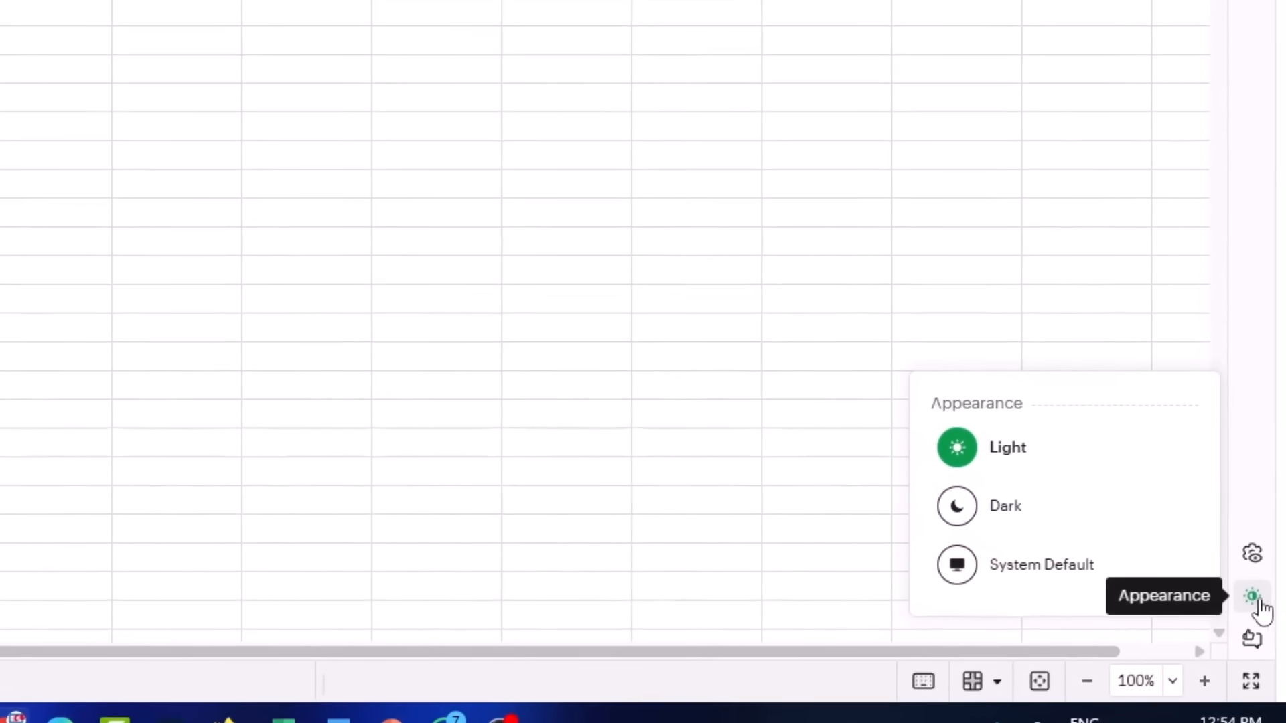
click(1252, 600)
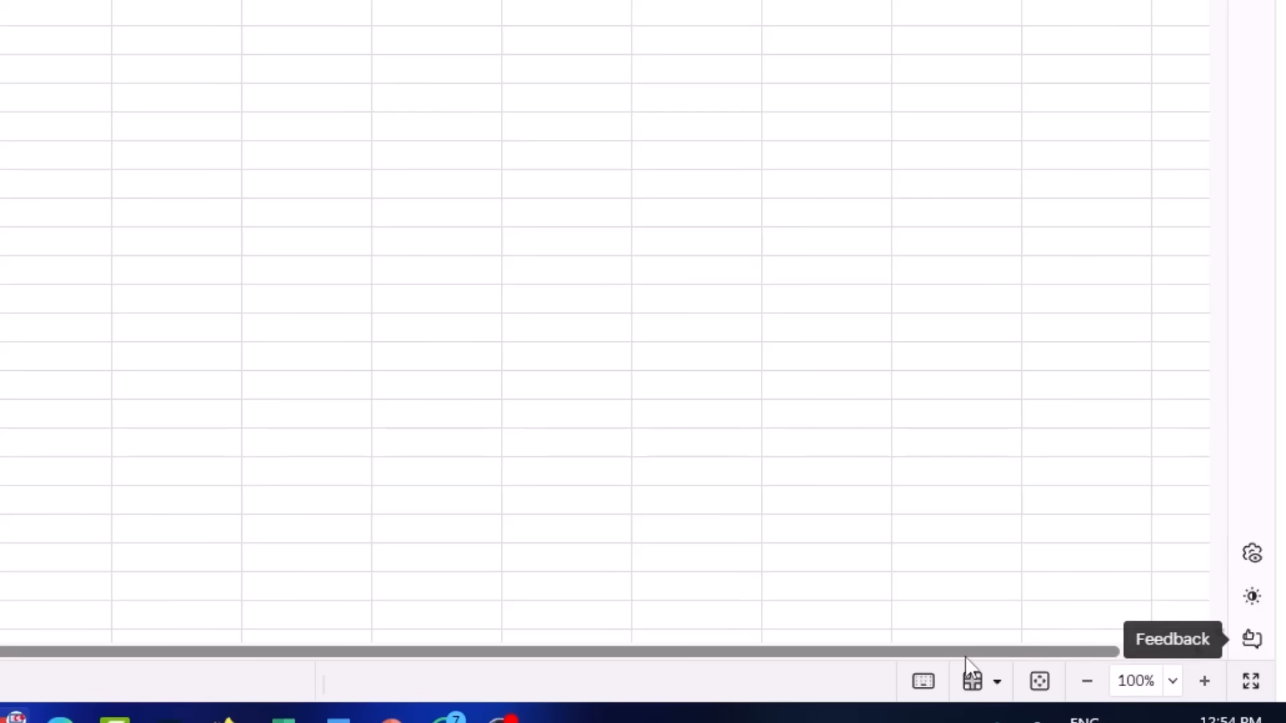
Step: Enable the row and column highlight from the status bar and try it on several empty cells
click(972, 687)
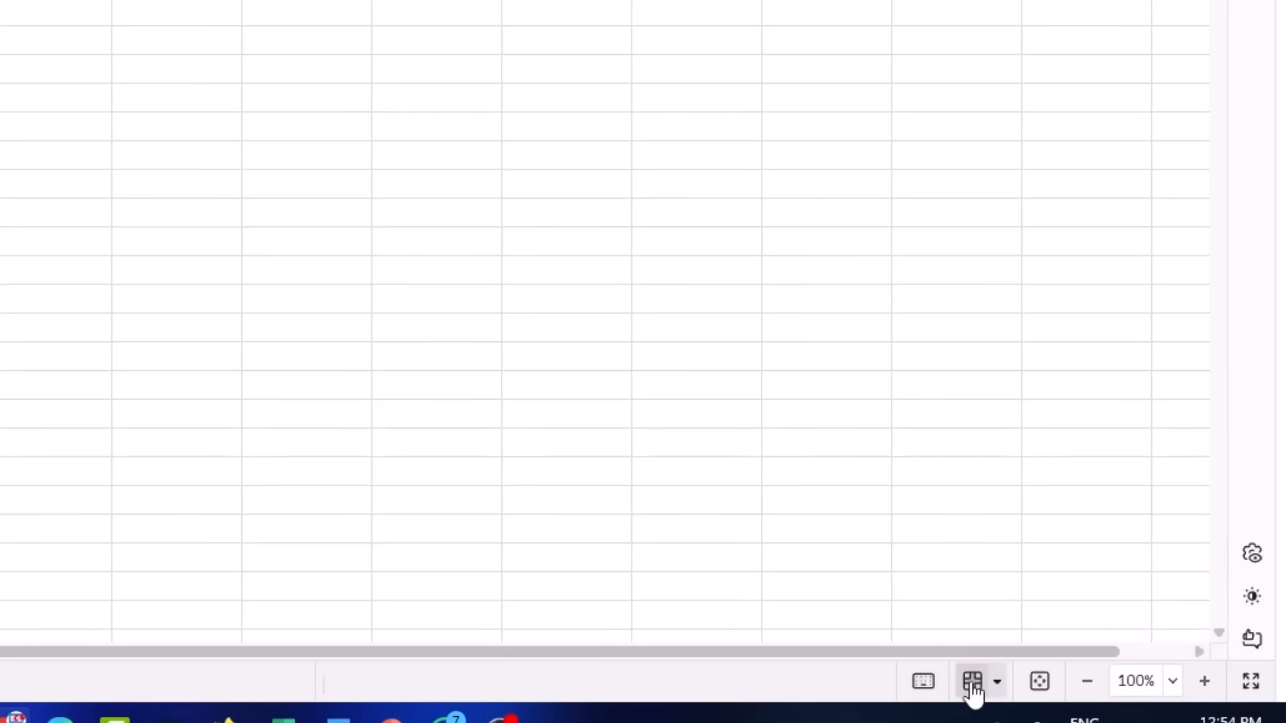
click(749, 388)
click(842, 217)
click(577, 244)
click(697, 356)
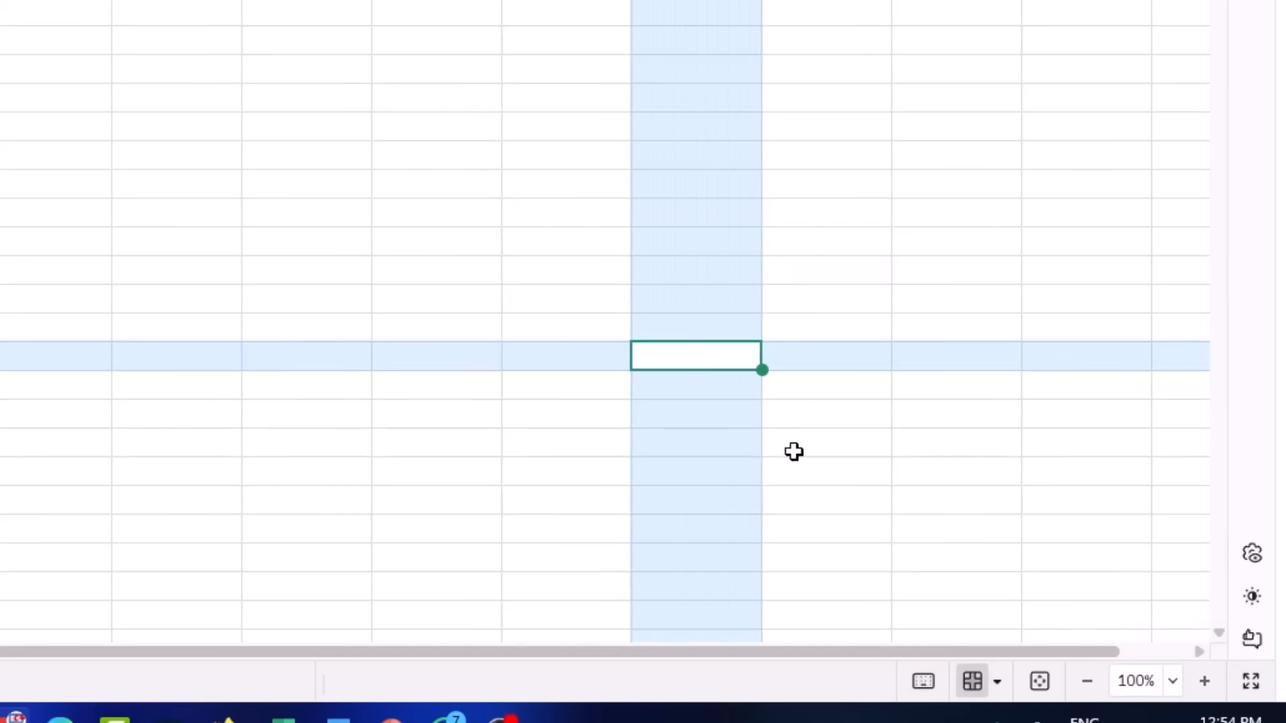
Step: Change the row and column highlight colour to pink, try it on several cells, and disable the highlight
click(998, 682)
click(1032, 632)
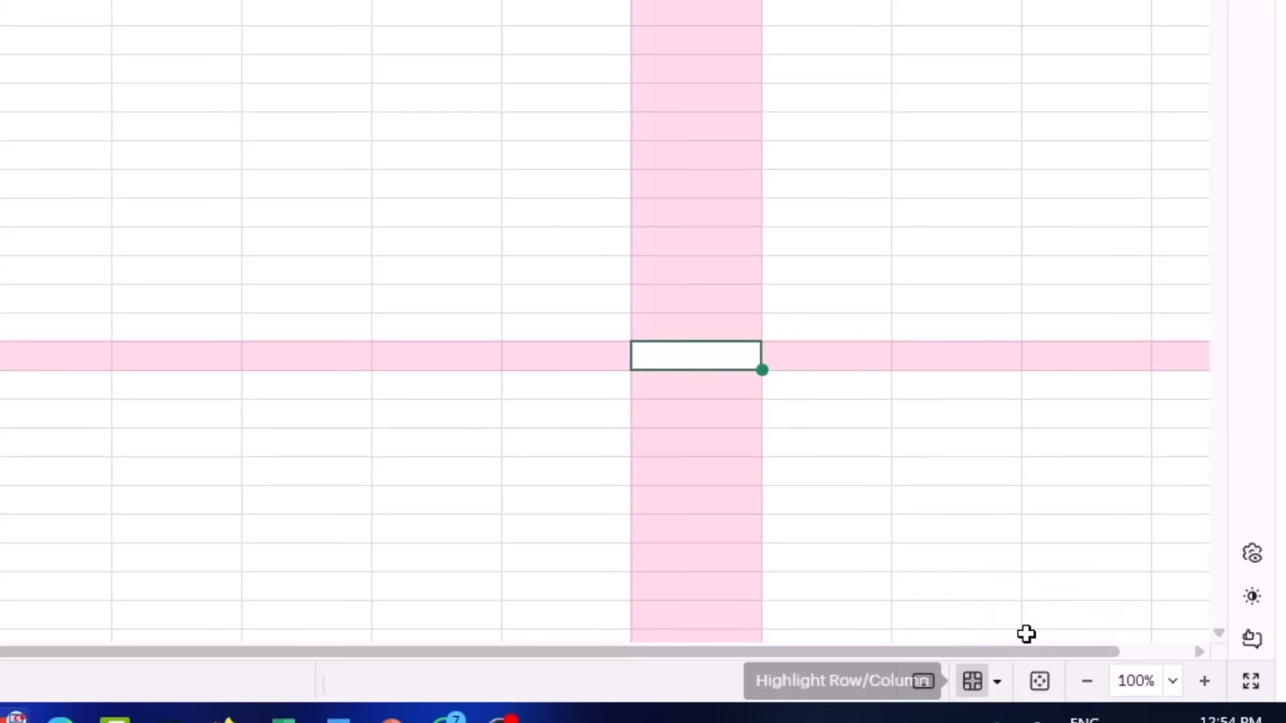
click(962, 382)
click(686, 181)
click(750, 298)
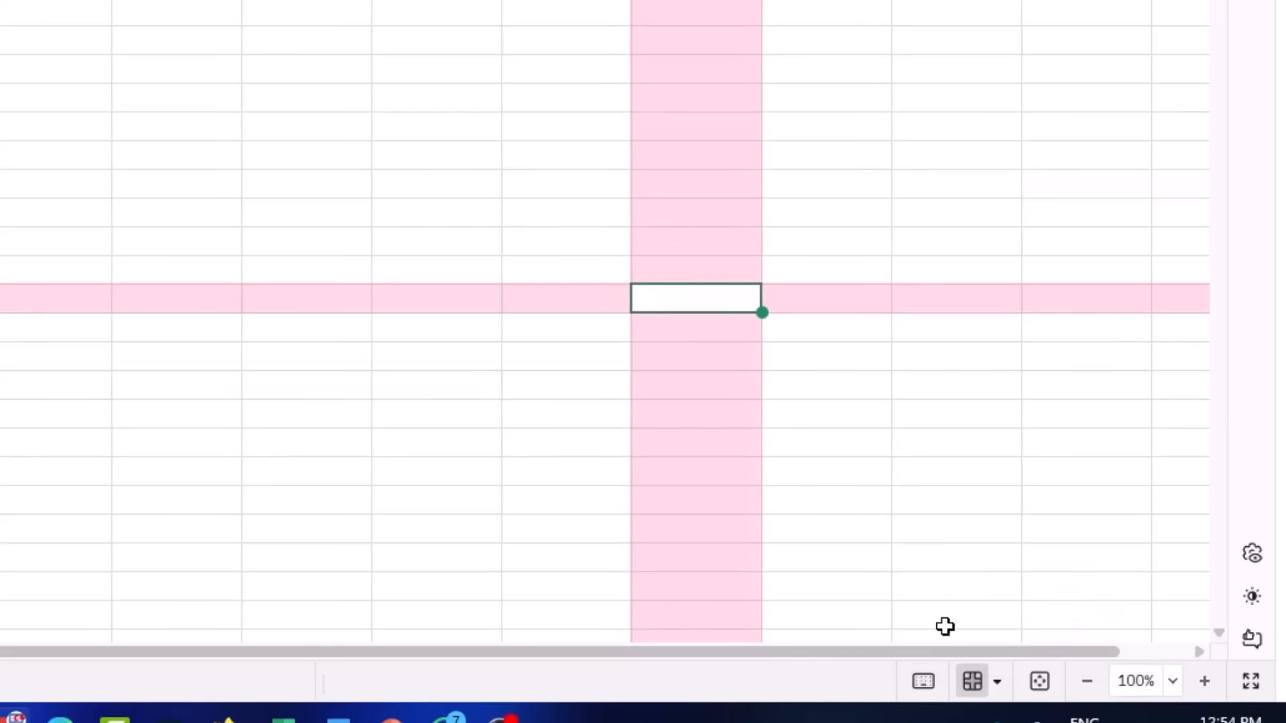
click(975, 690)
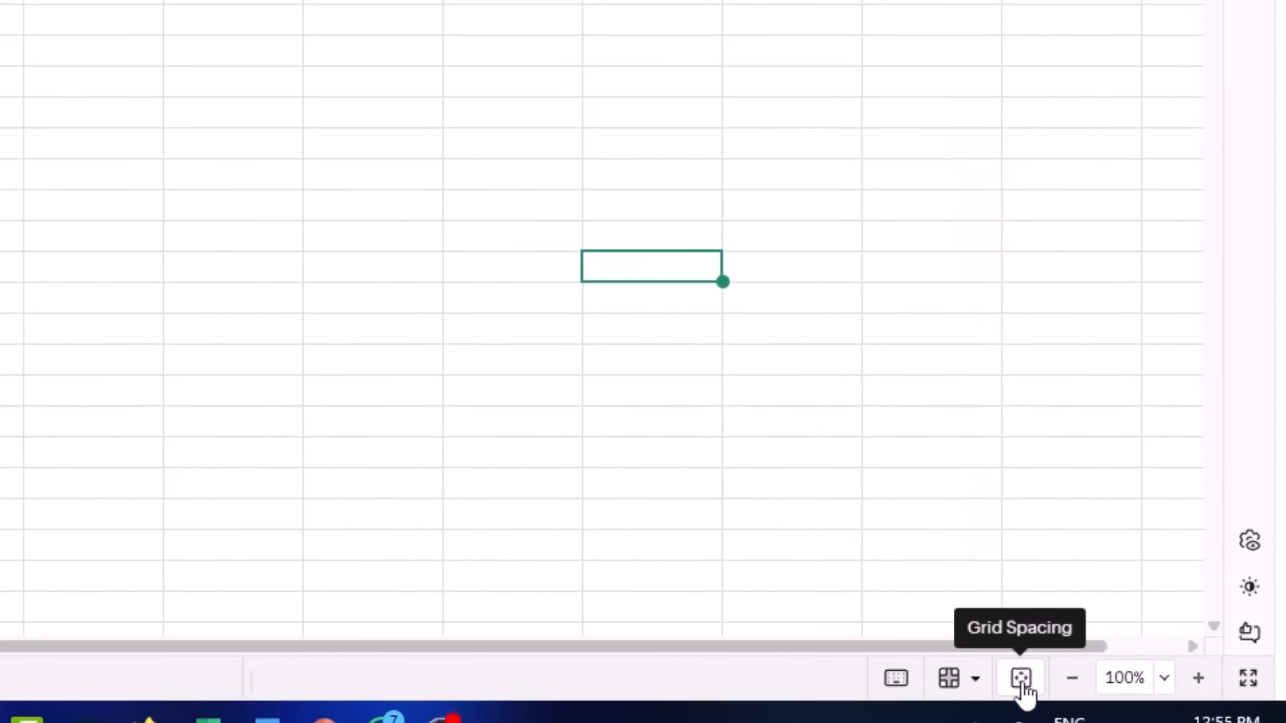
Step: Switch the grid spacing to Classic, to Comfort, and back to Cozy
click(1022, 684)
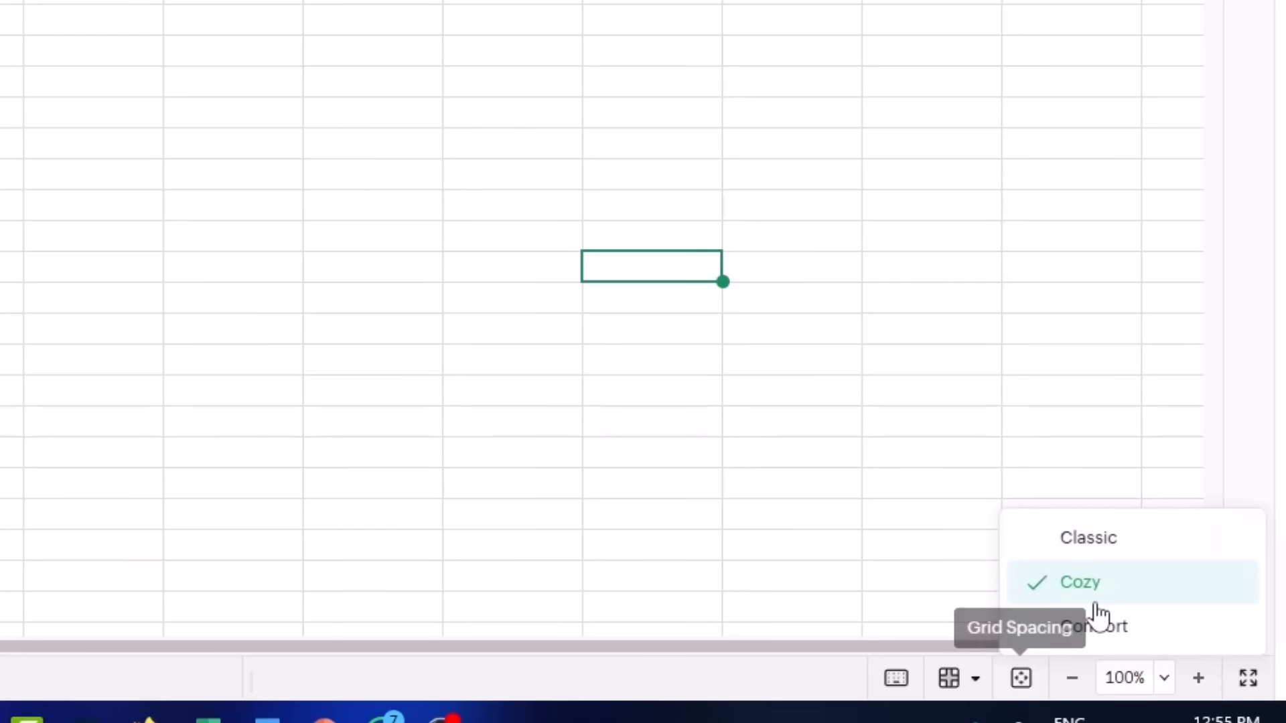
click(1089, 539)
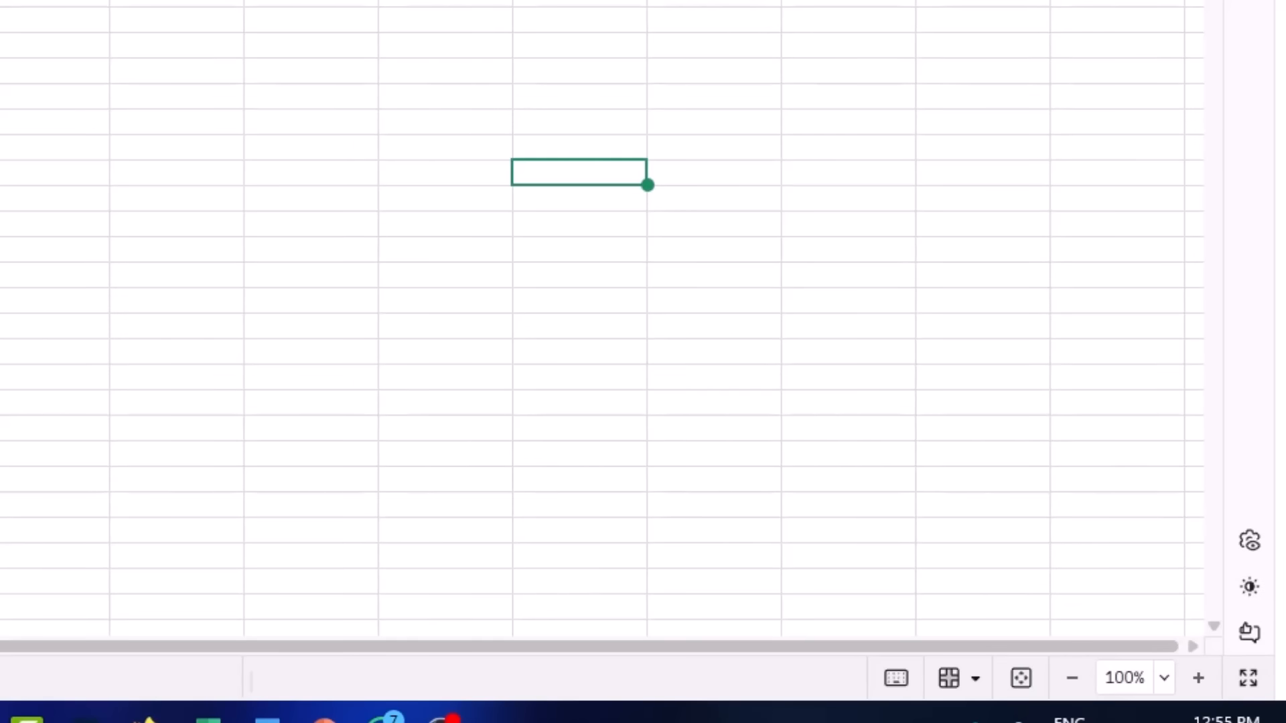
click(1022, 679)
click(1086, 625)
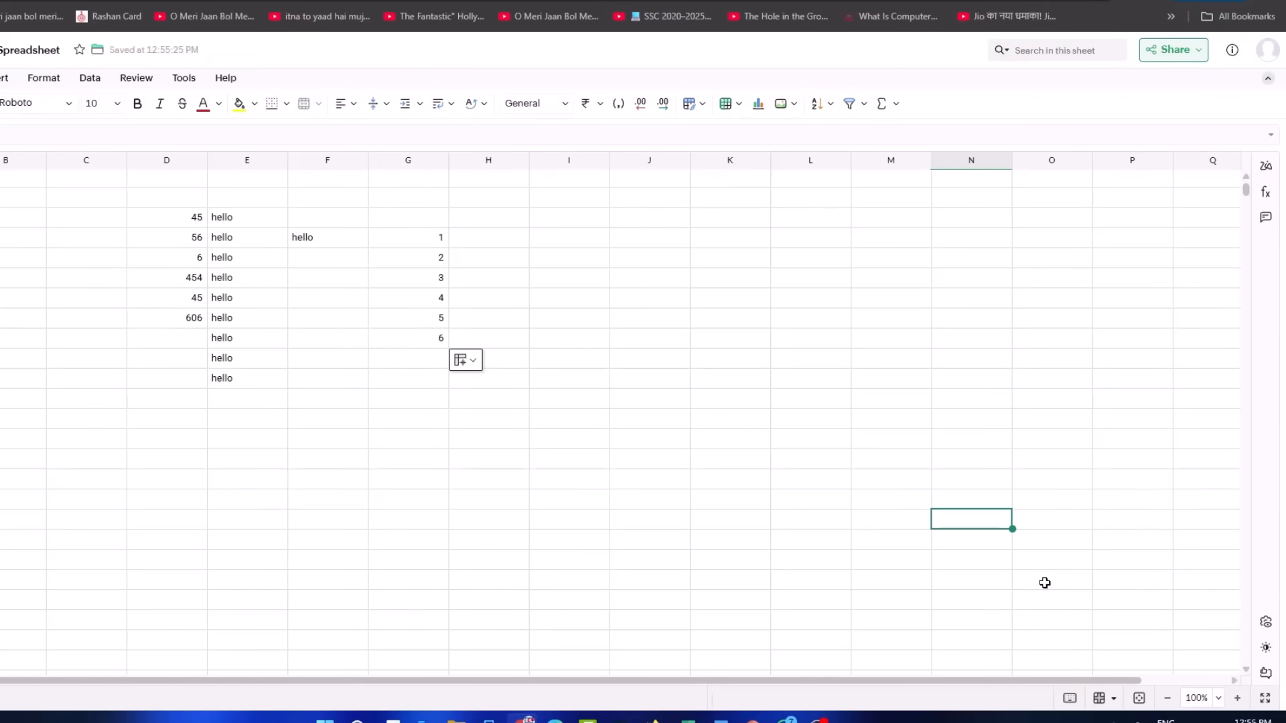
click(1139, 698)
click(1172, 645)
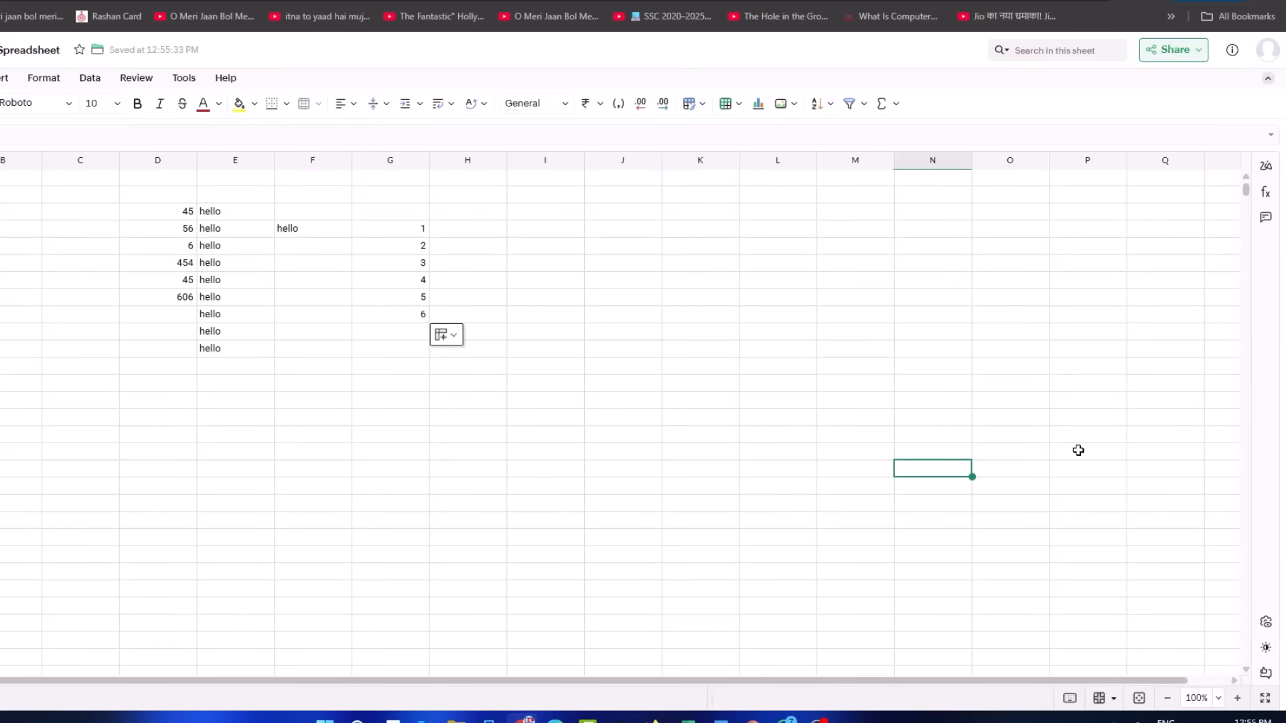
Step: Switch the spreadsheet to full screen view
click(1265, 698)
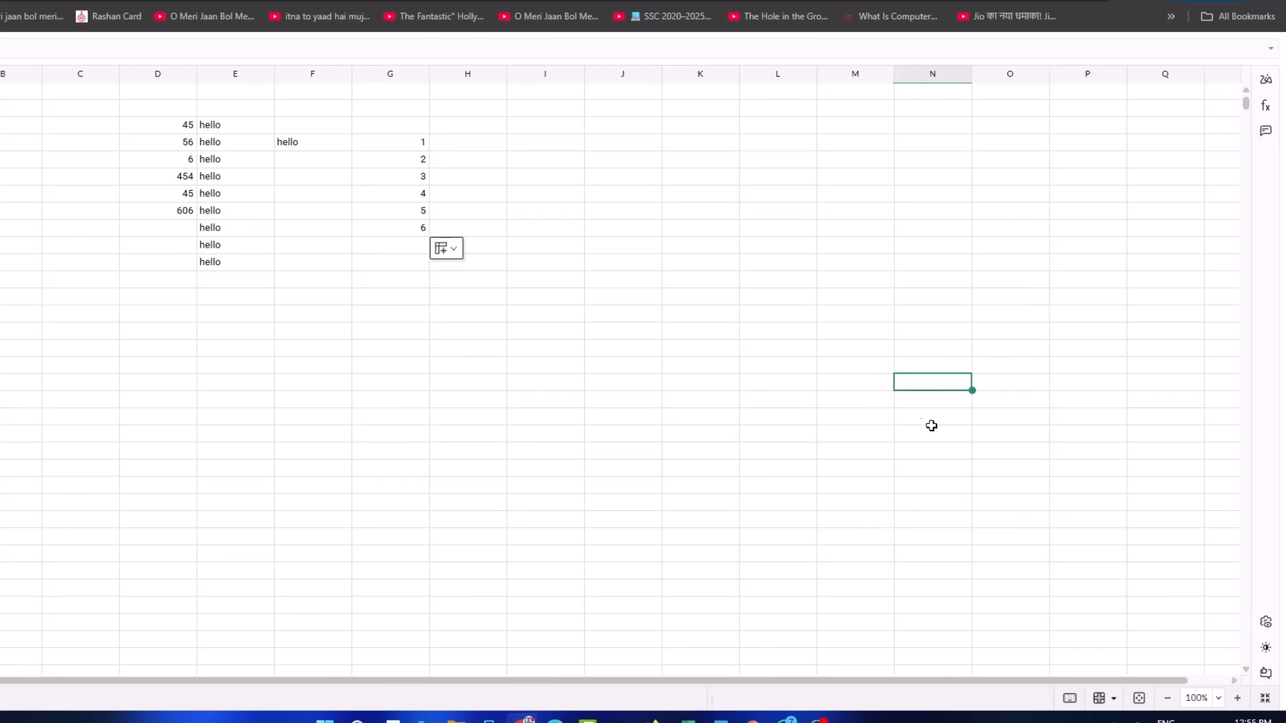
Step: Exit the full screen view and select empty cell J6
click(1265, 699)
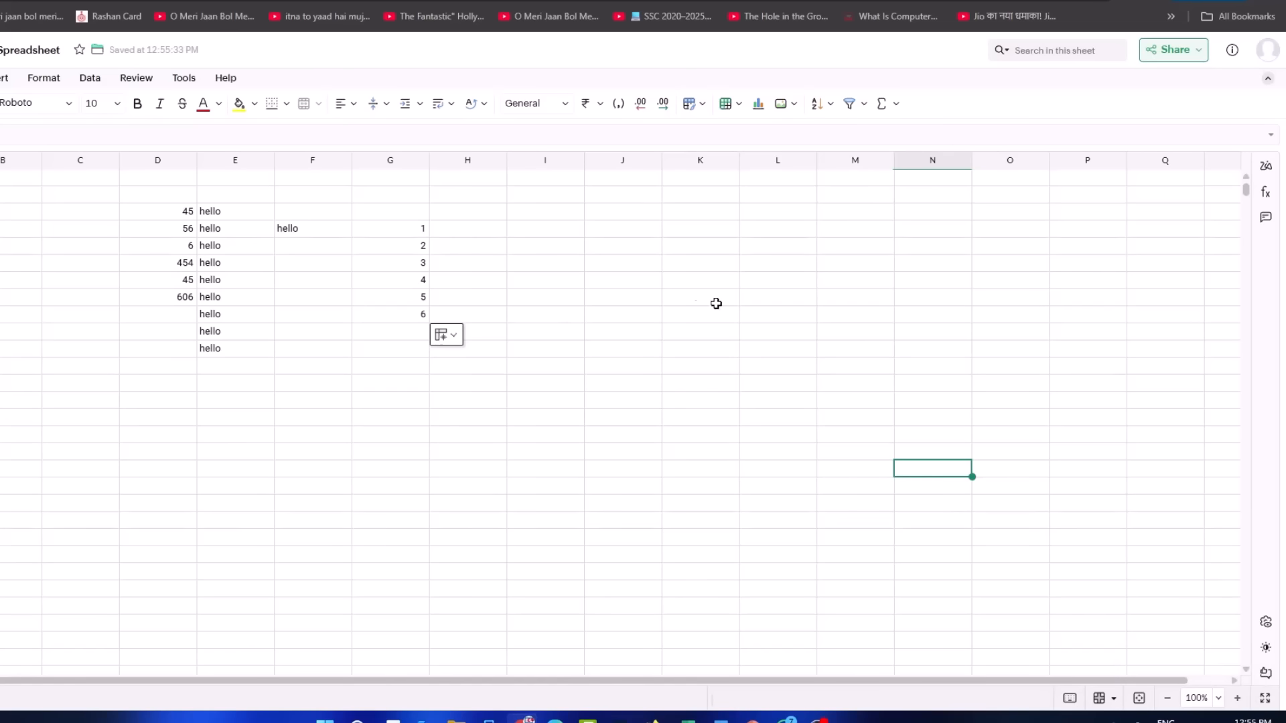
click(621, 266)
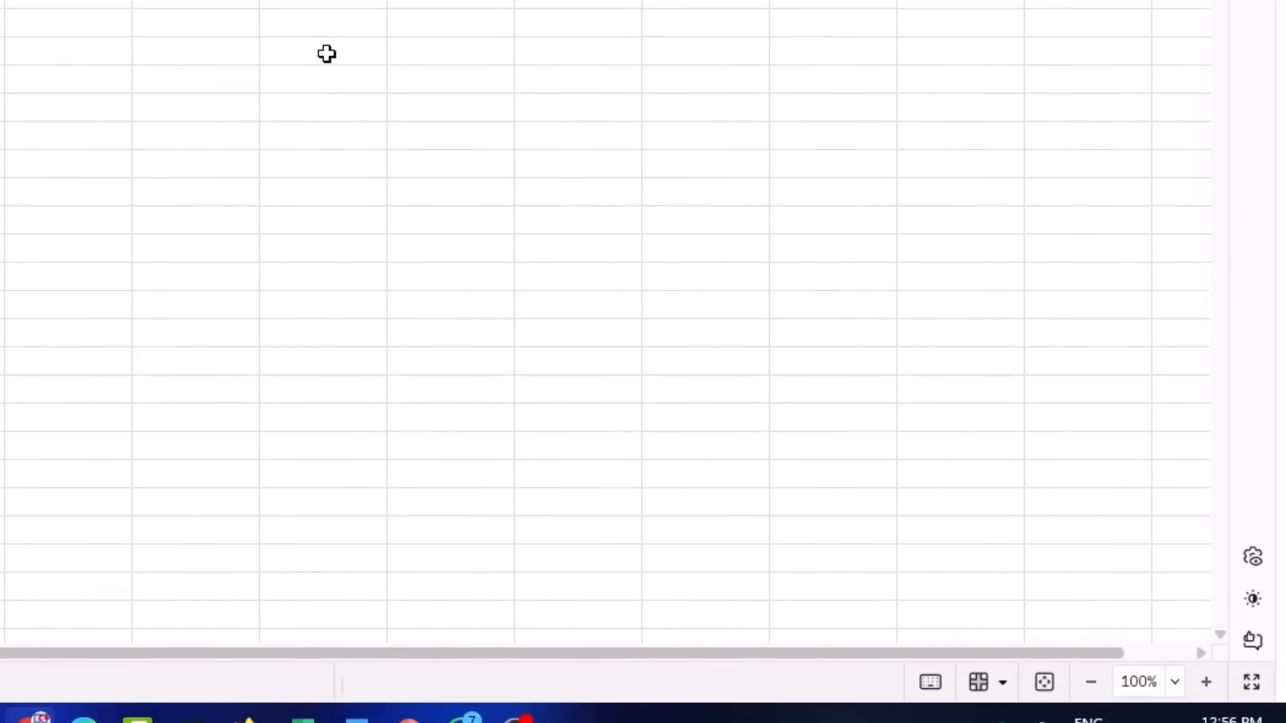
Step: Open the keyboard shortcuts list, read through the file and edit shortcuts, and view the available shortcut categories
click(930, 681)
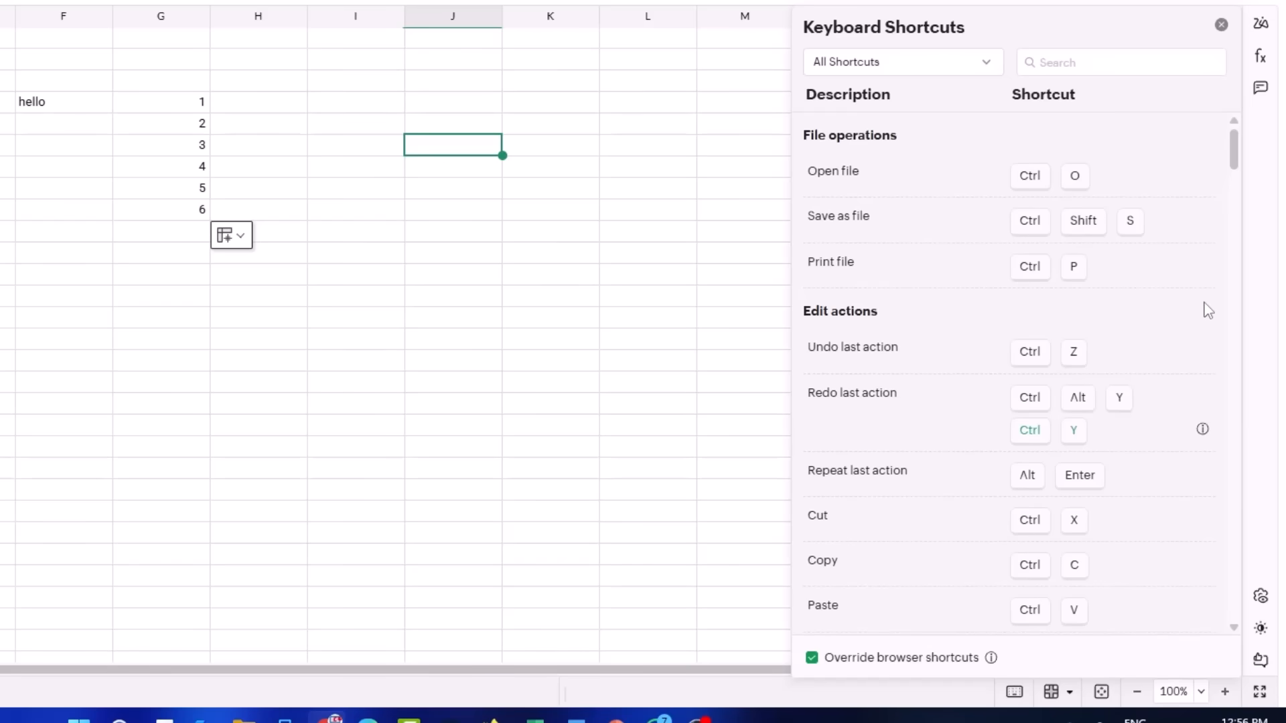
scroll(1208, 311, down, 3)
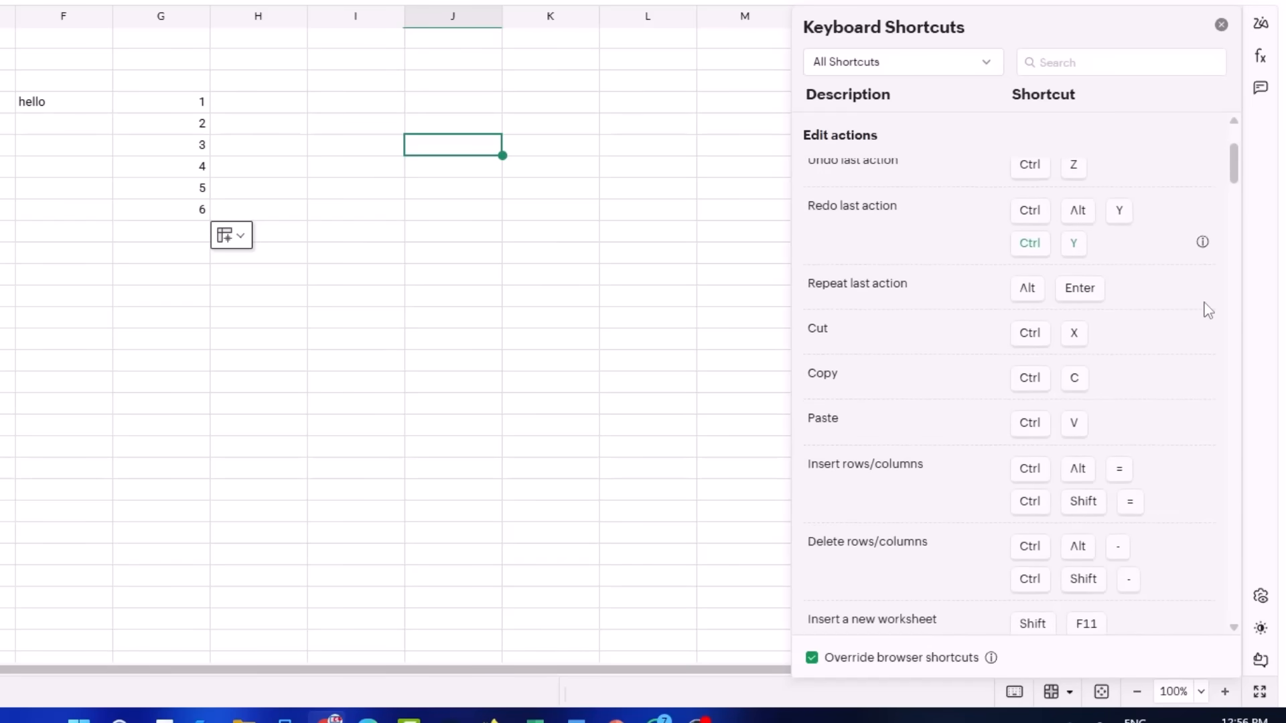
scroll(1204, 311, down, 3)
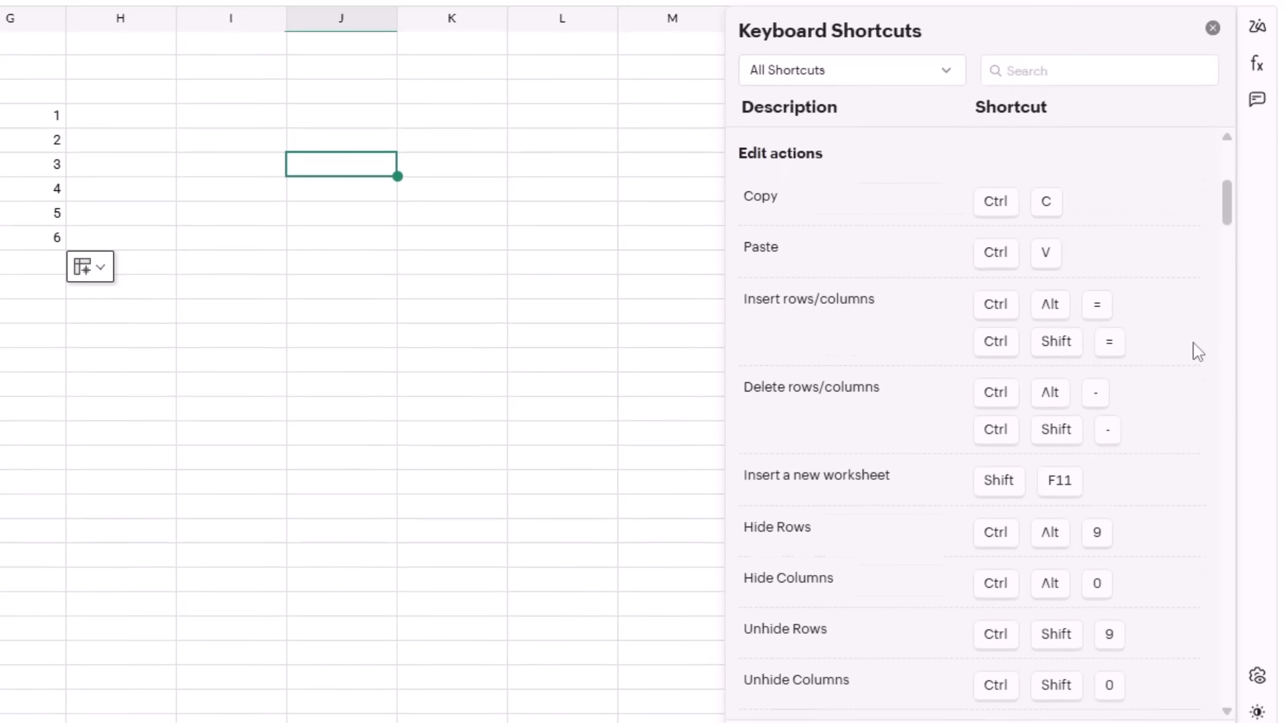
scroll(1193, 343, down, 10)
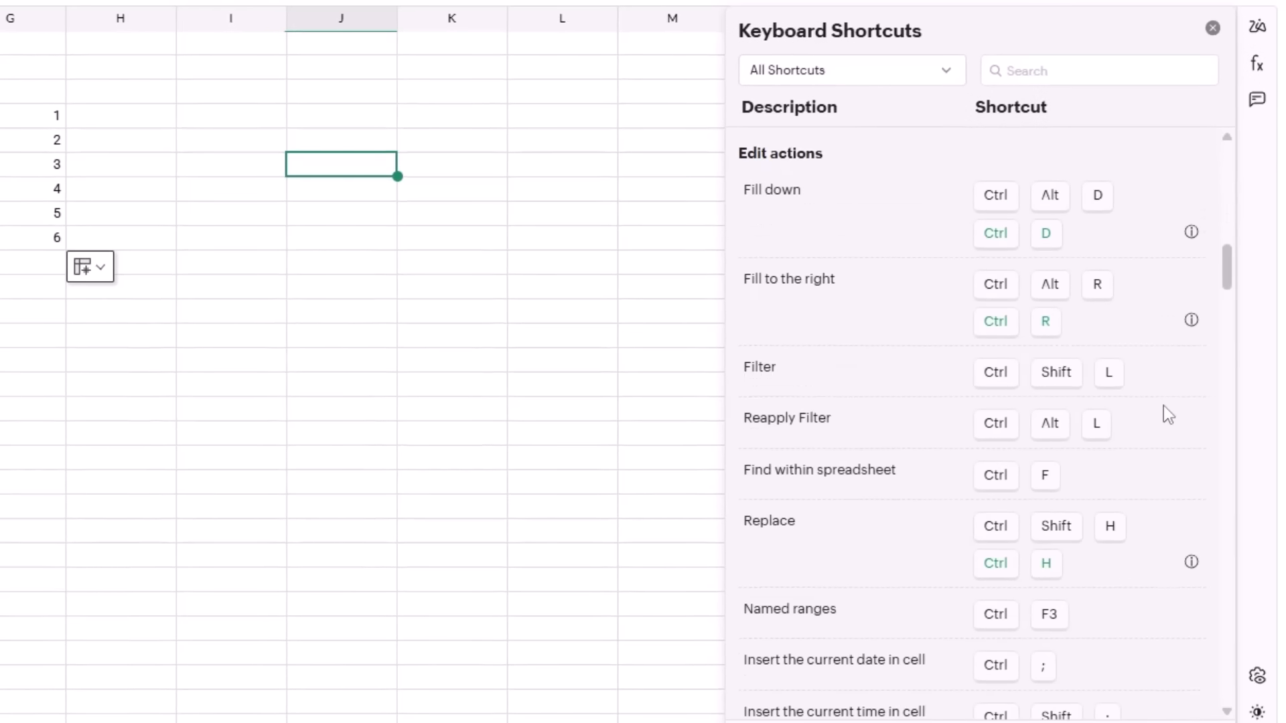
drag(1231, 264, 1206, 140)
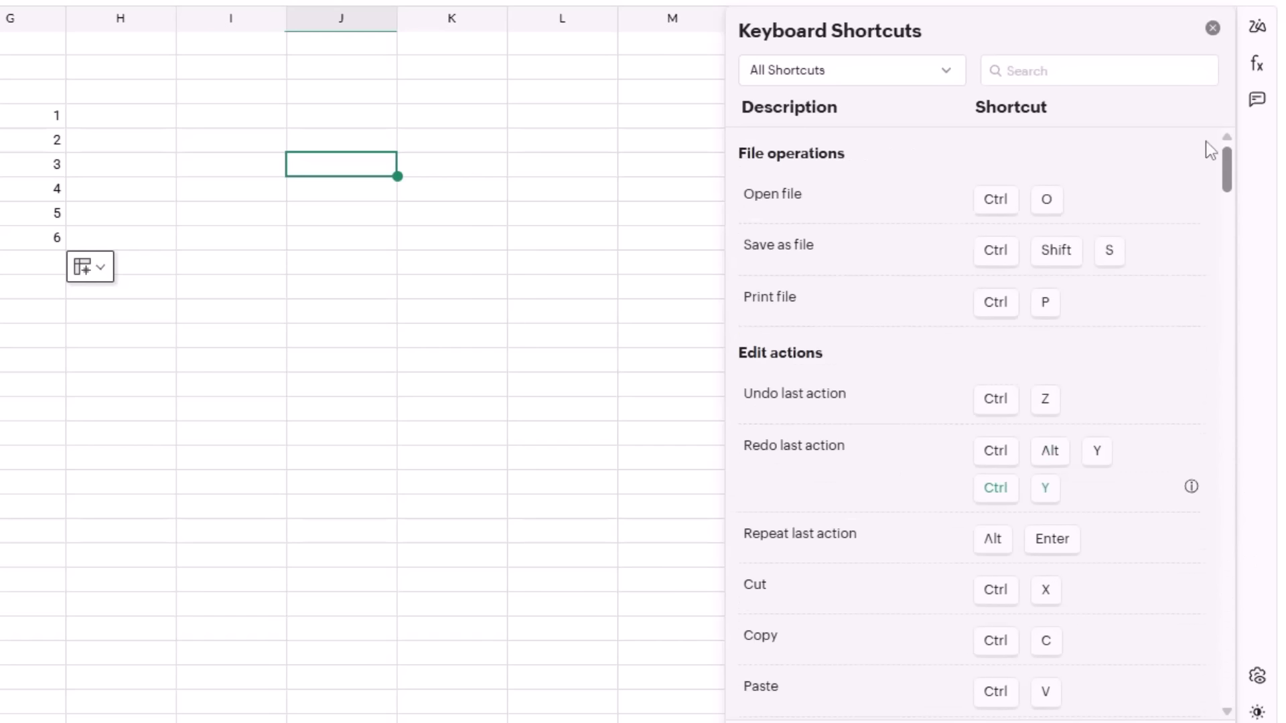
click(944, 68)
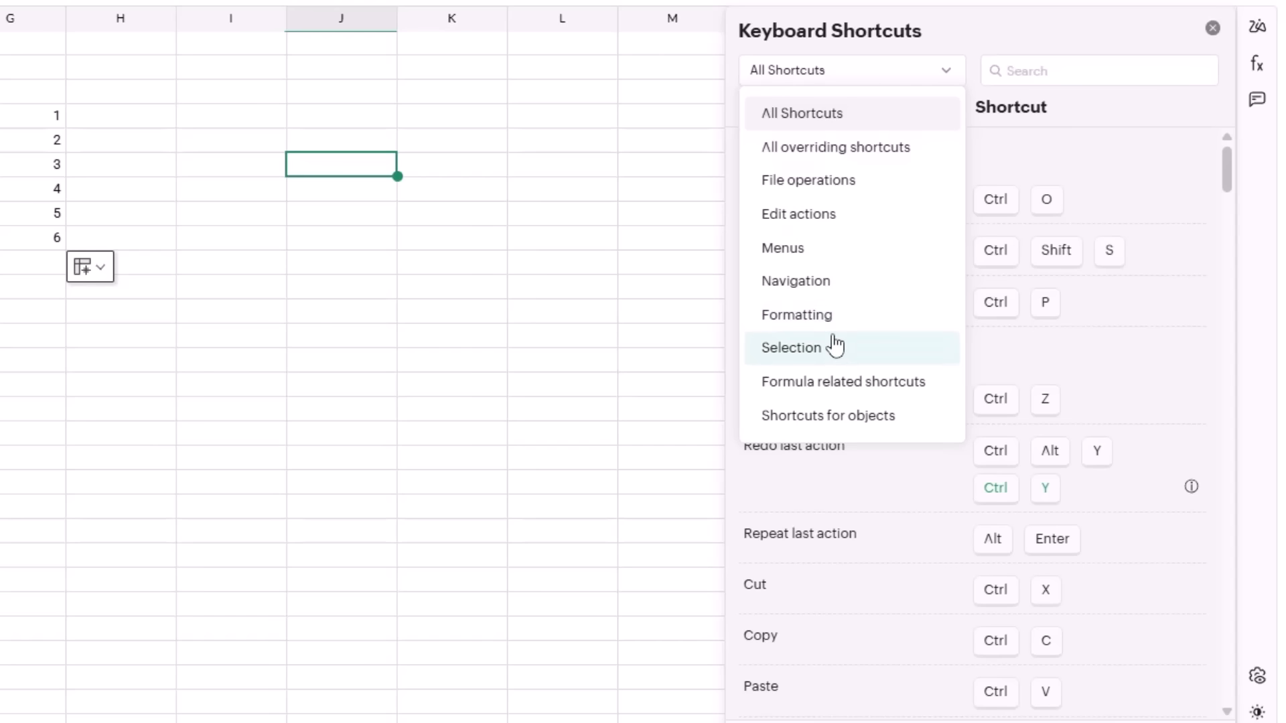
click(1062, 73)
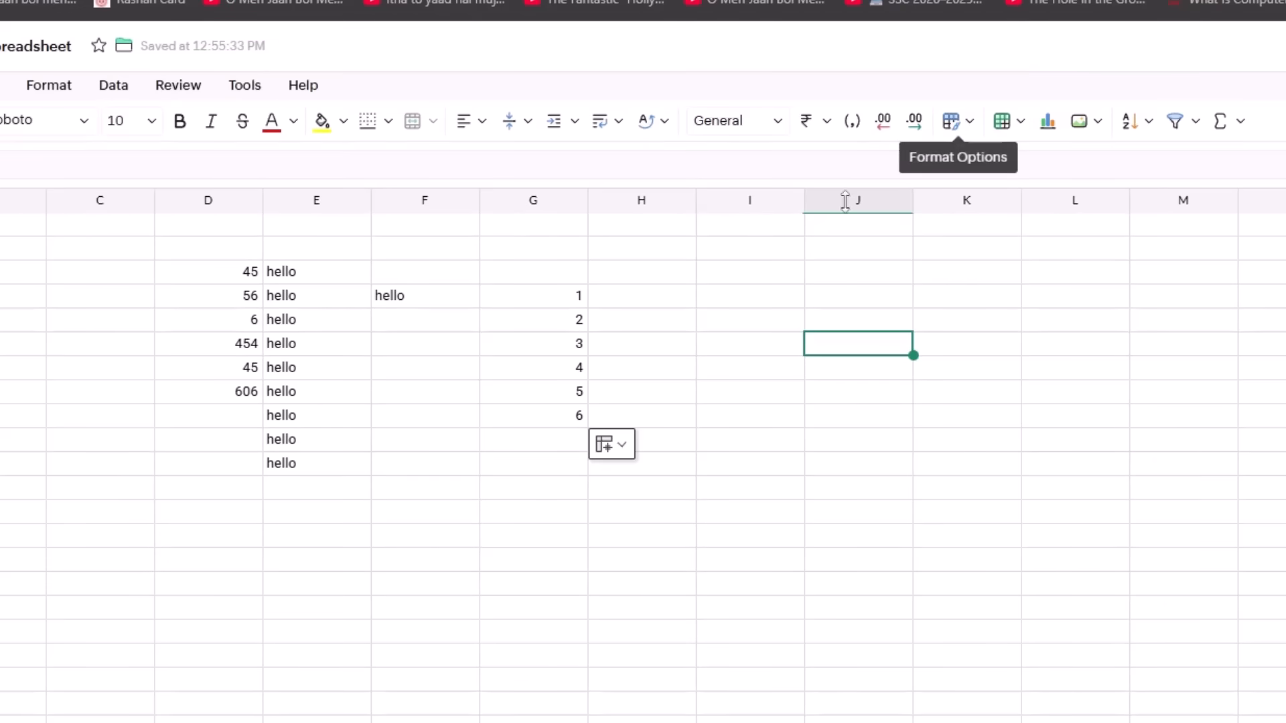
Step: Examine the table format styles, the row and column options, and the list of quick functions such as Sum and Average
click(969, 128)
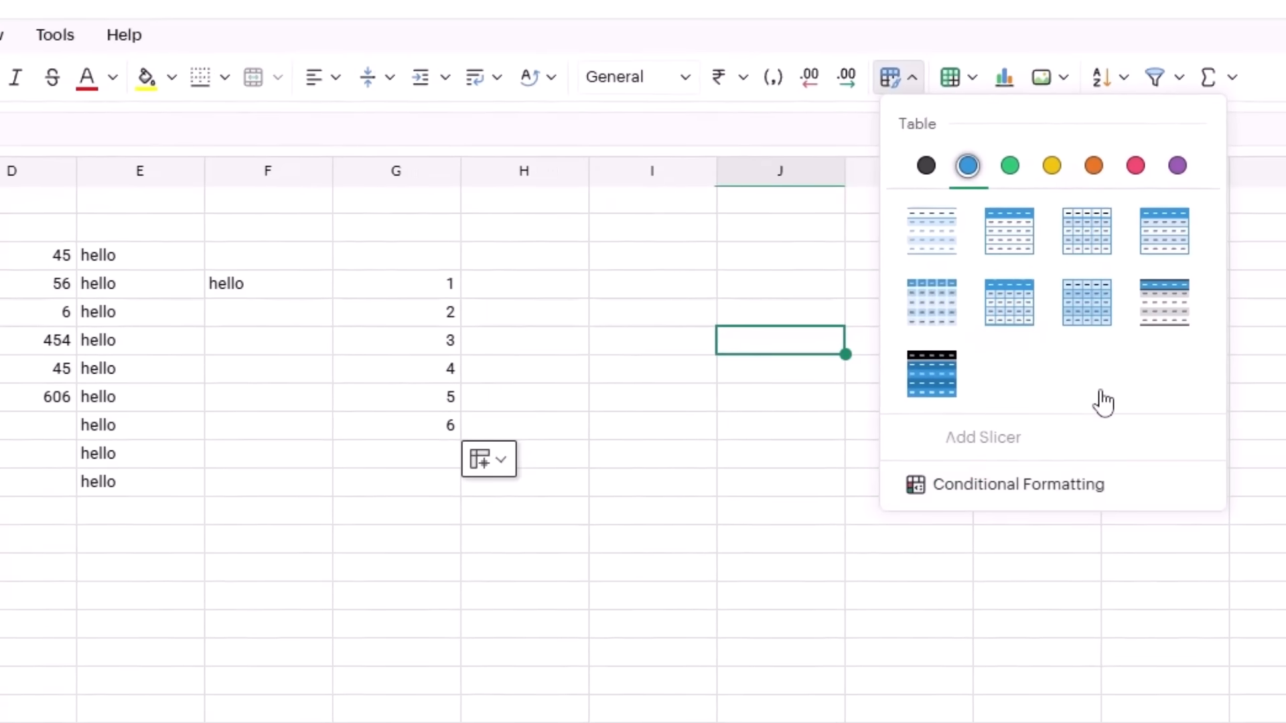
click(973, 82)
mouse_move(1056, 134)
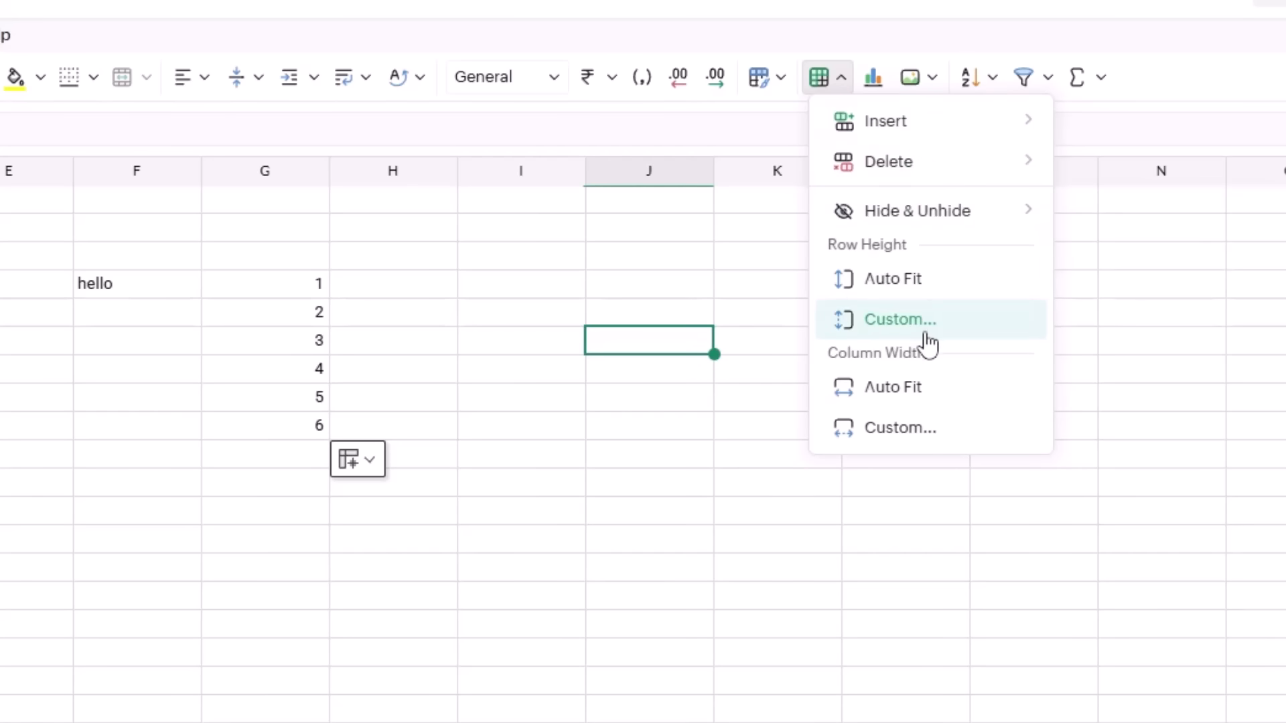
click(837, 84)
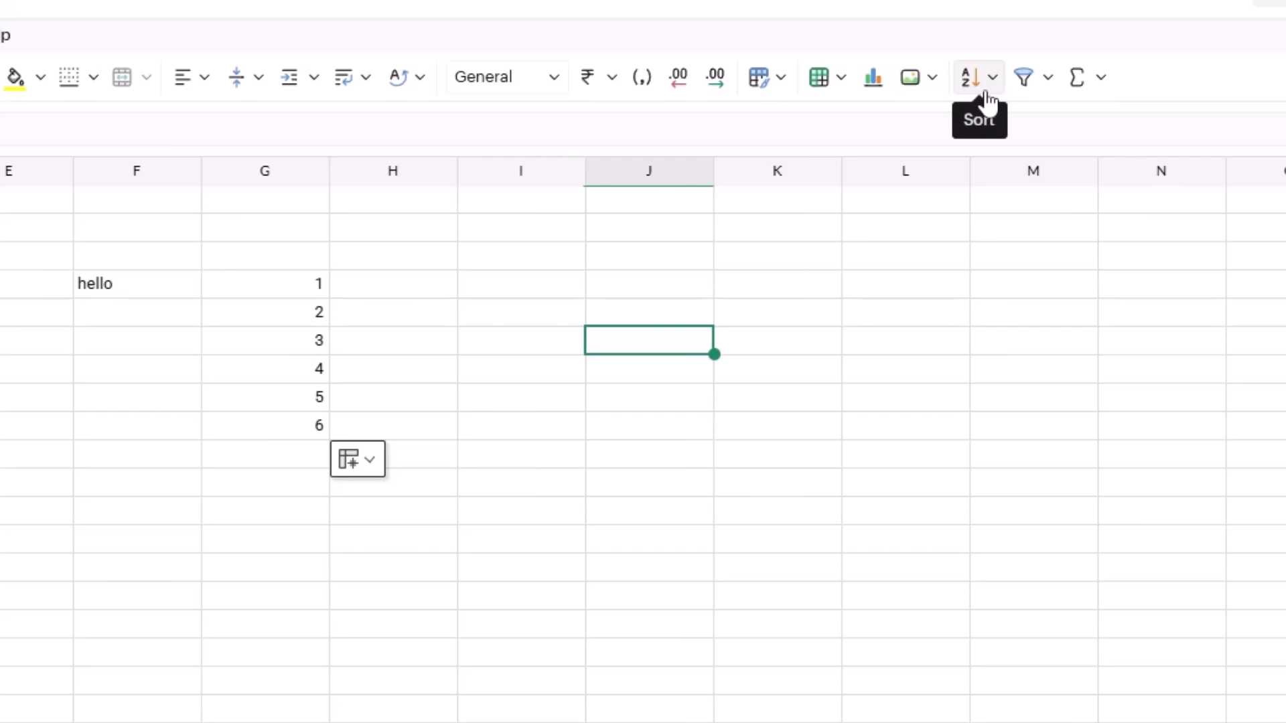
click(1099, 86)
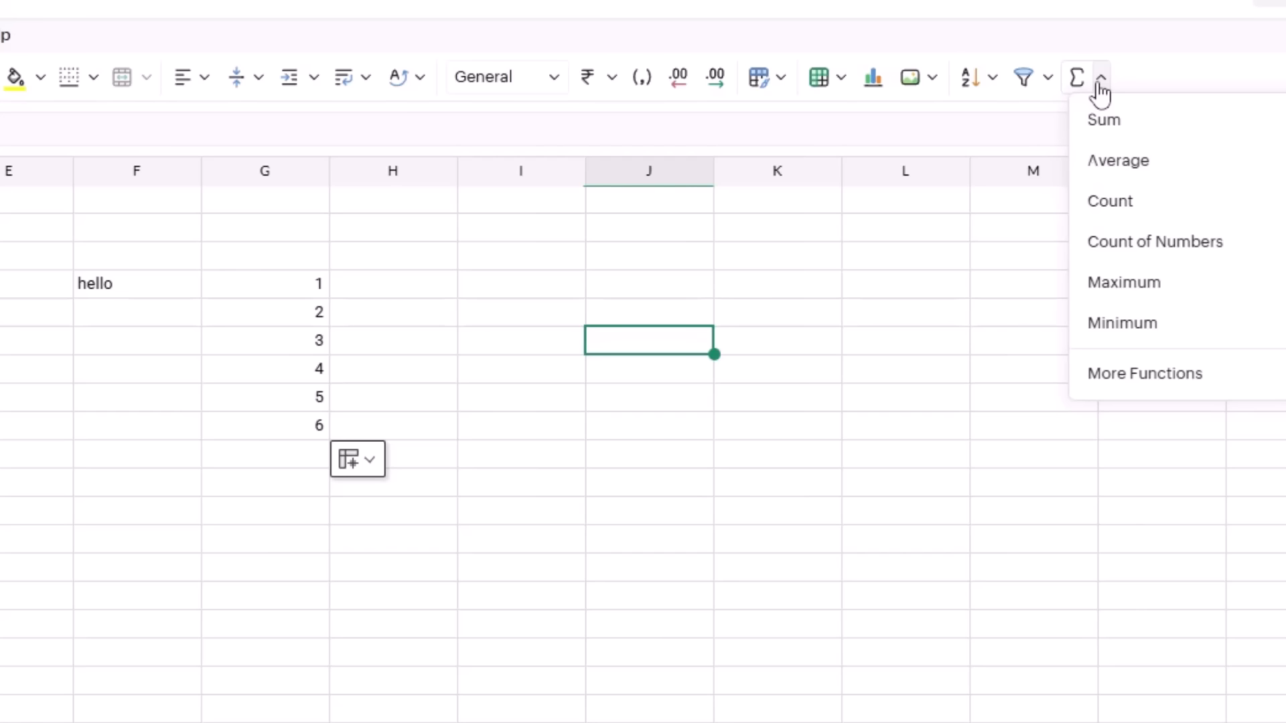
click(1099, 85)
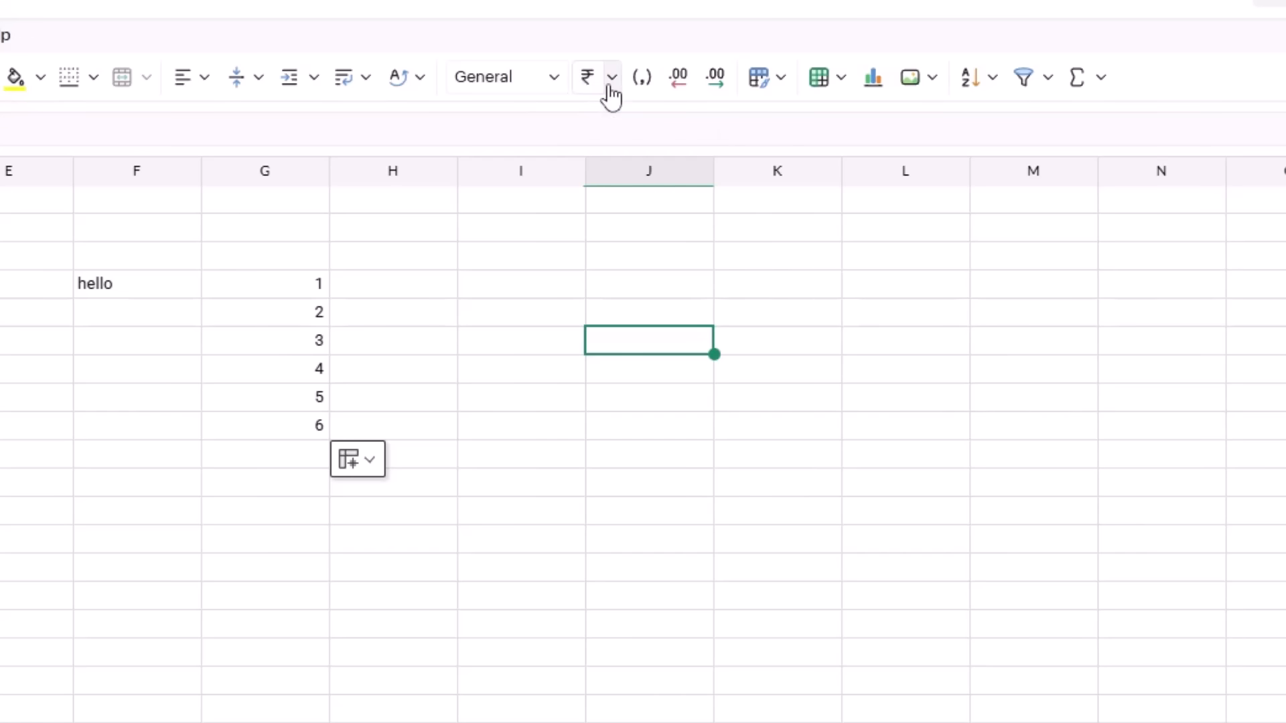
Step: Look through the number formats and clearing options, and revisit the table styles and the row and column options
click(557, 79)
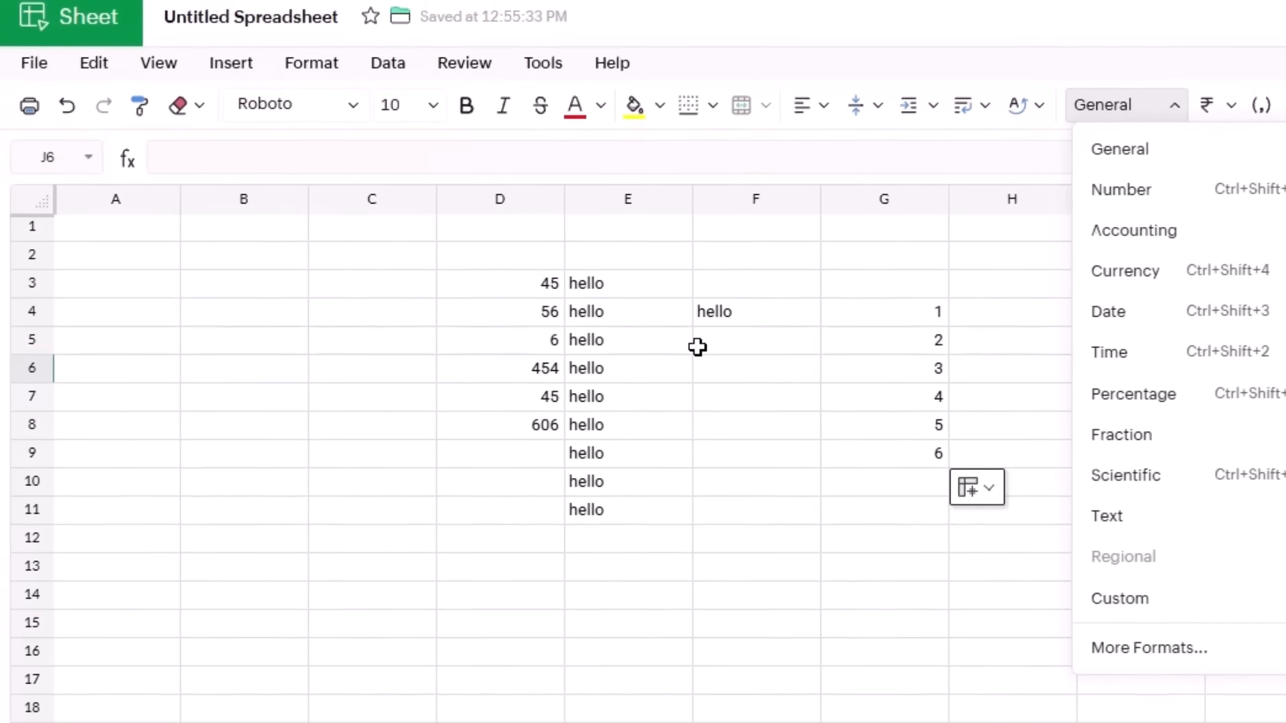
click(697, 347)
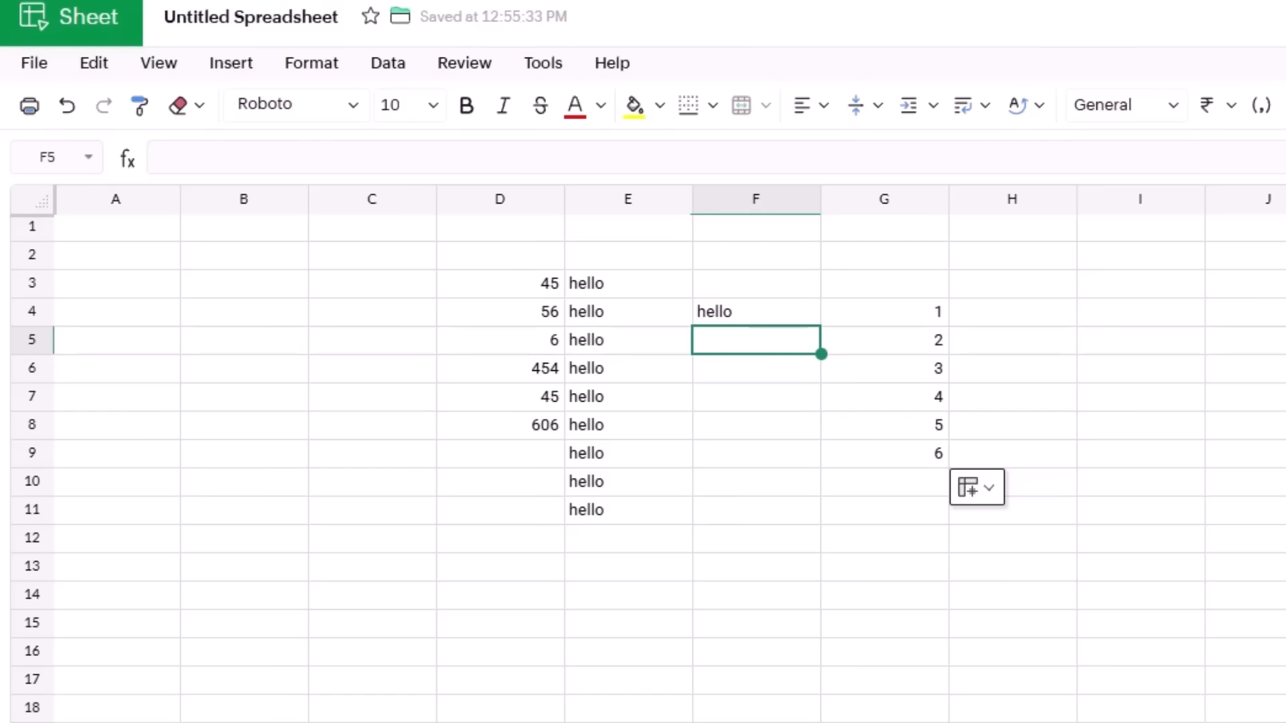
click(200, 107)
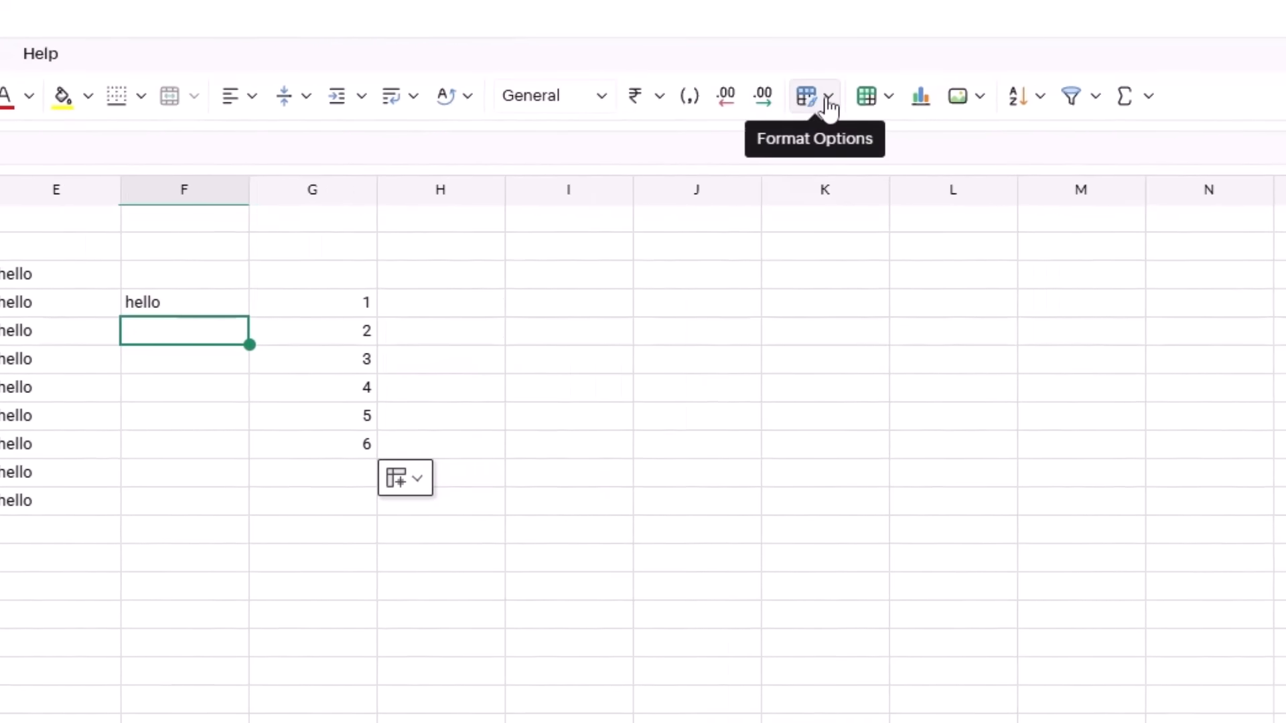
click(828, 100)
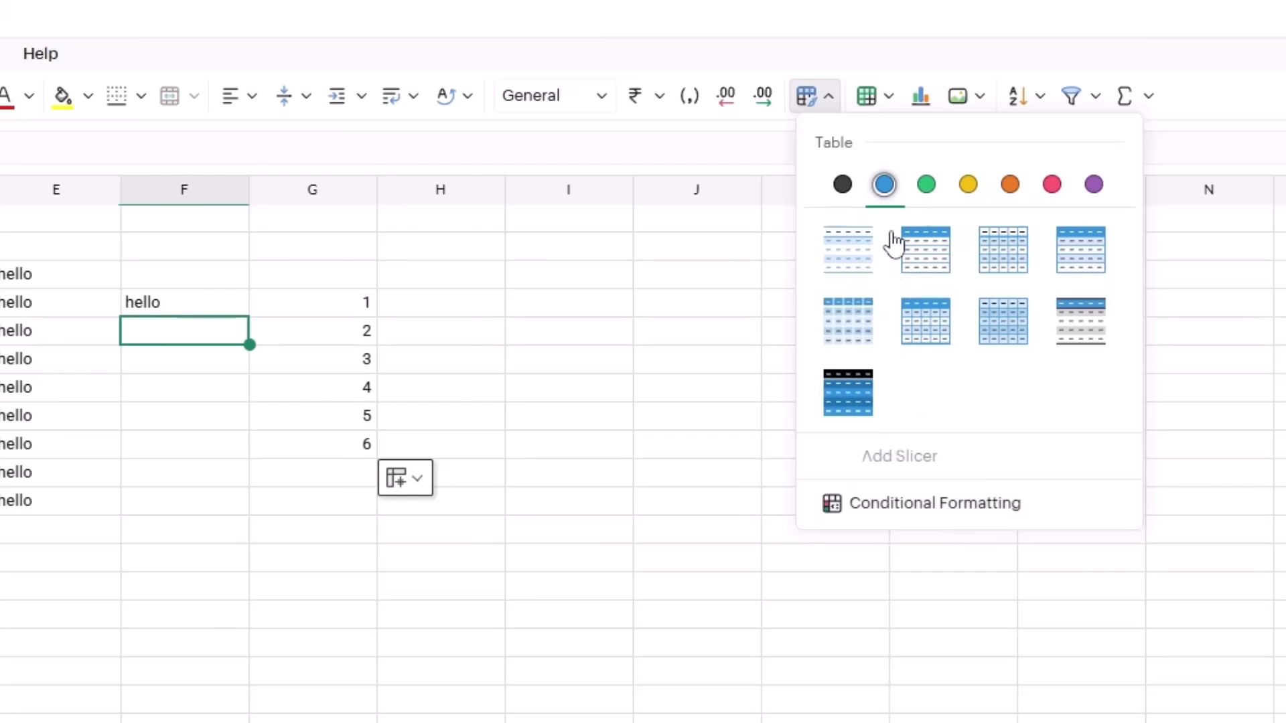
click(889, 98)
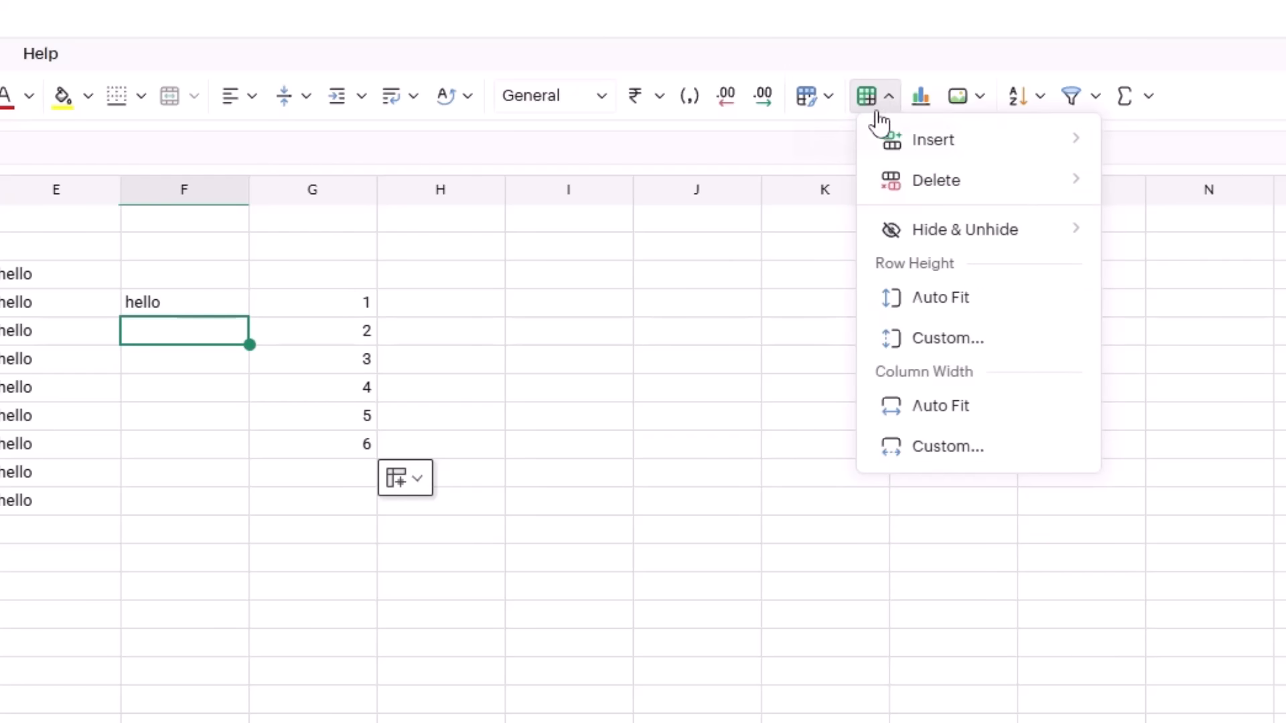
click(469, 416)
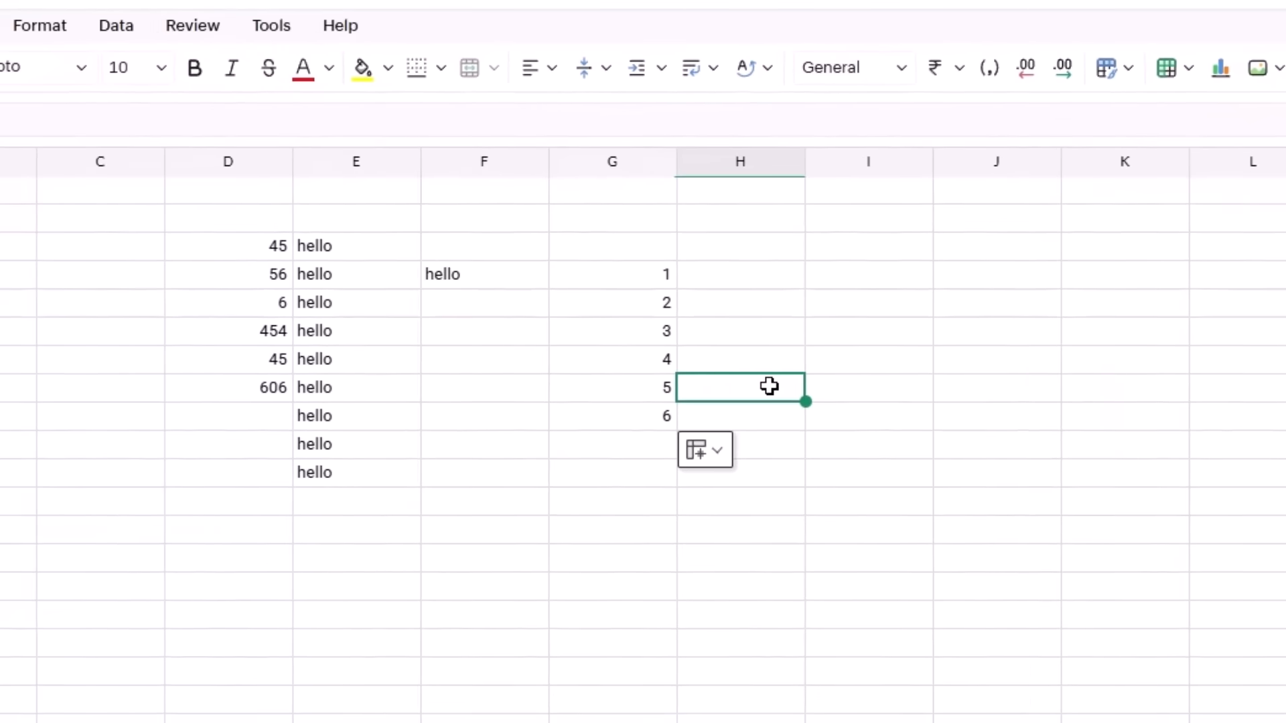
Step: Apply the Tilt Up text rotation to the number 1 in cell G4
click(641, 276)
click(635, 302)
click(629, 280)
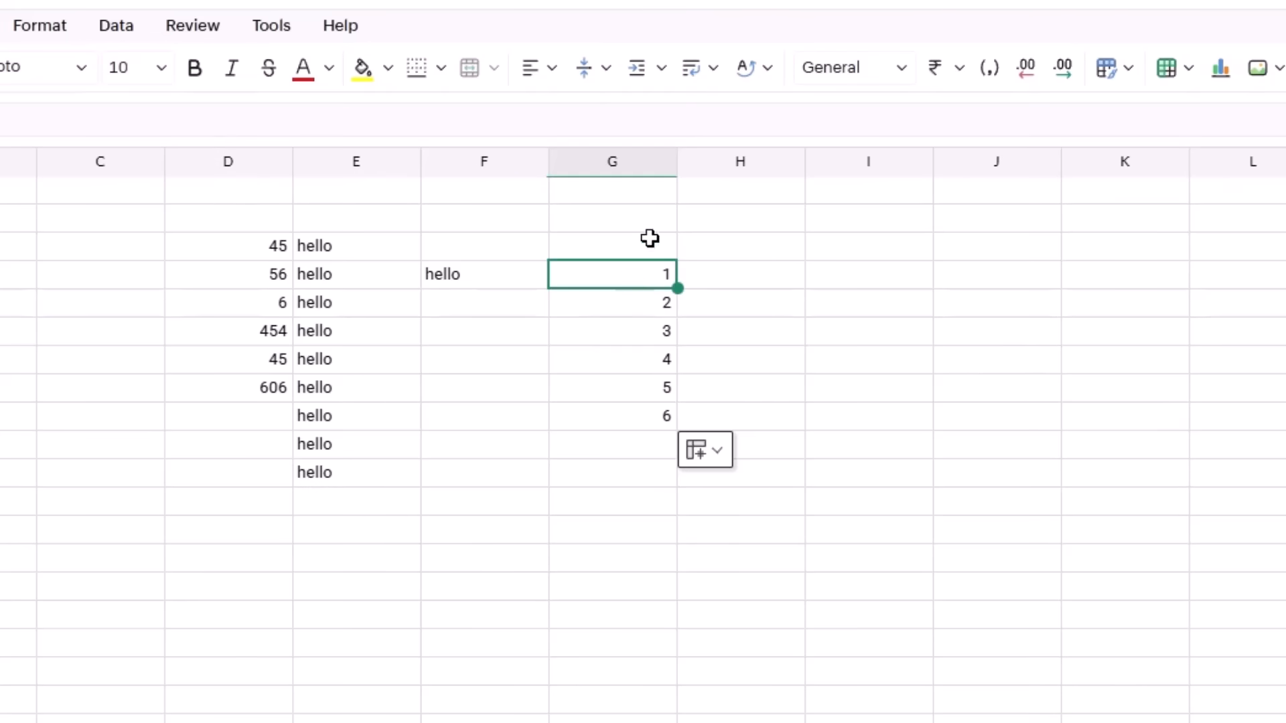
click(763, 80)
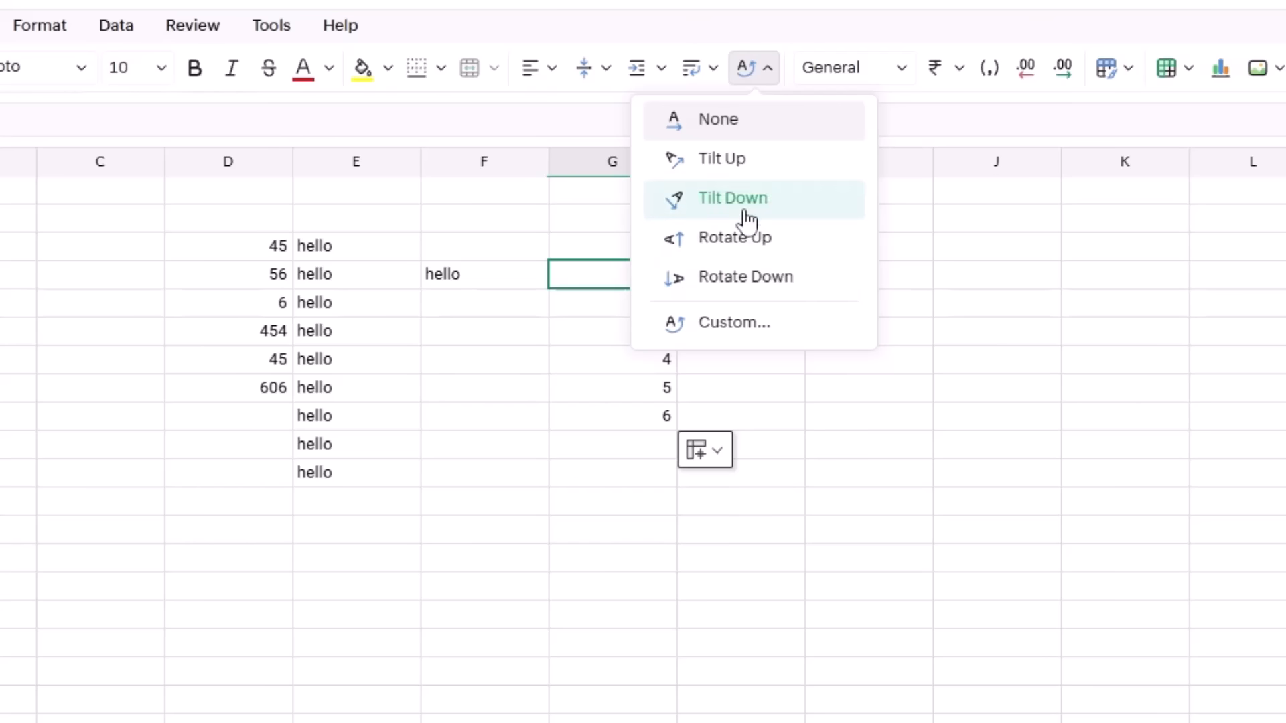
click(728, 161)
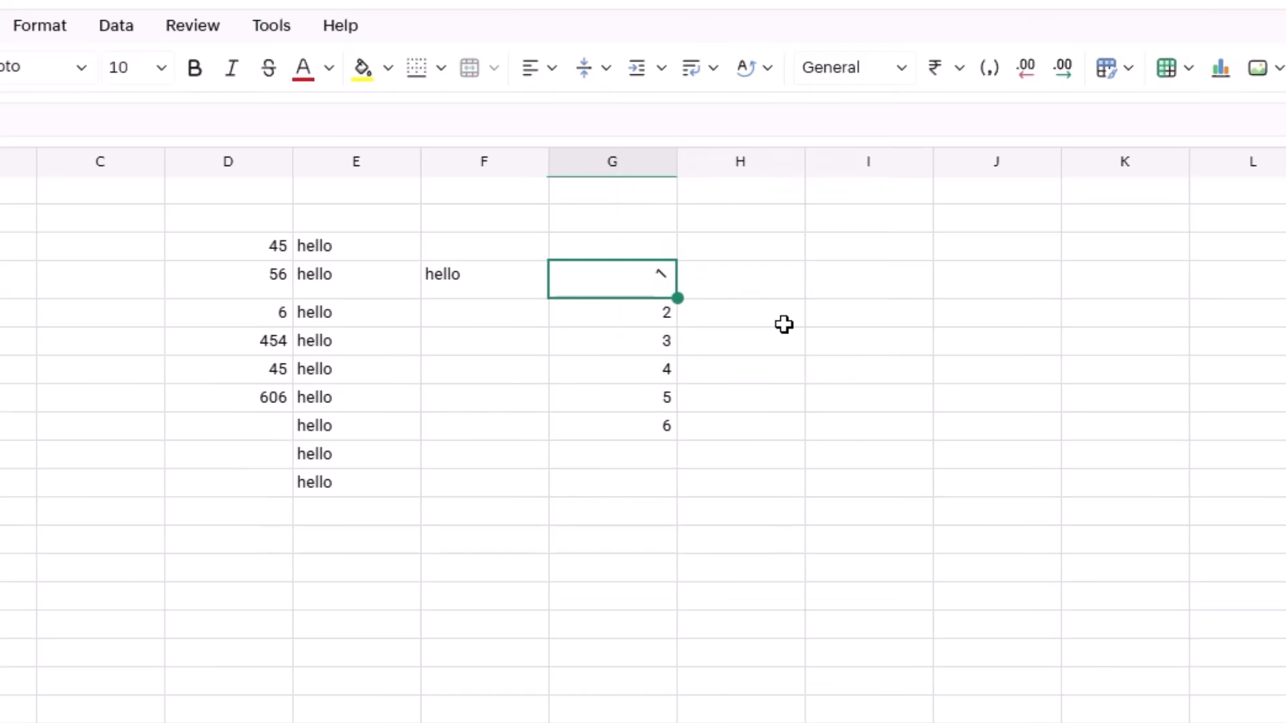
Step: Apply the Tilt Up text rotation to the word hello in cell F4
click(480, 293)
click(767, 67)
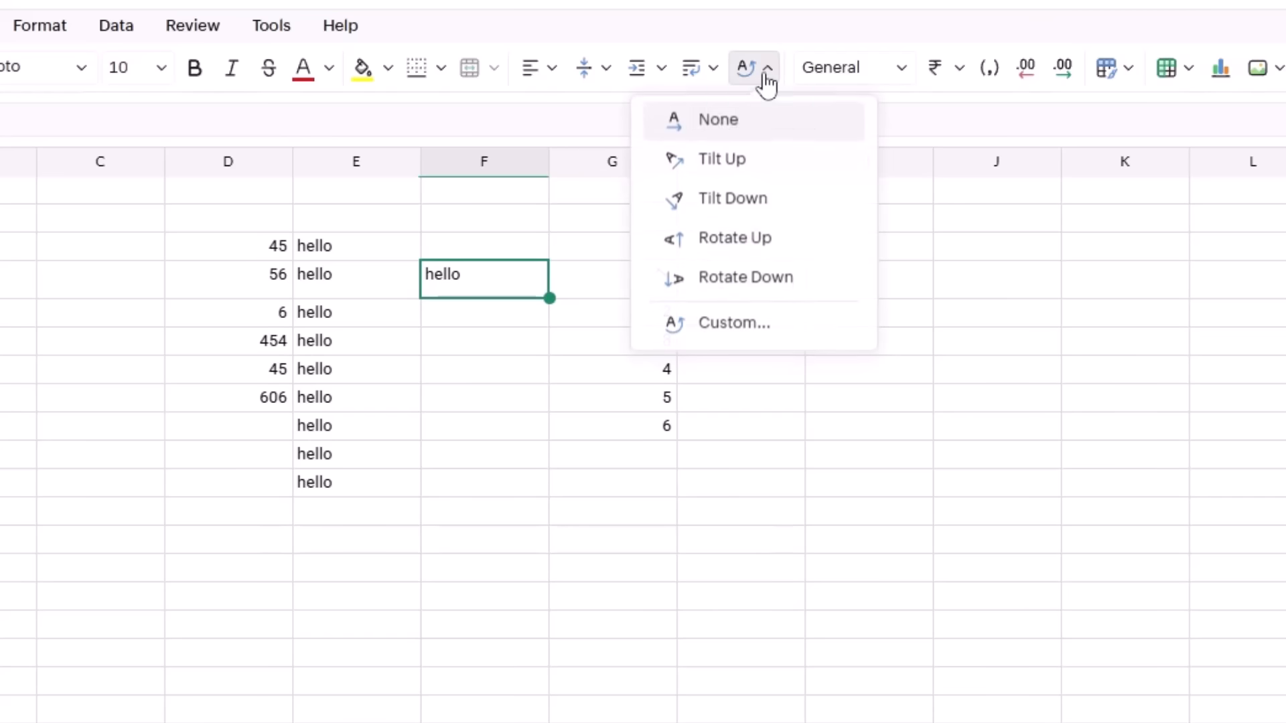
click(730, 165)
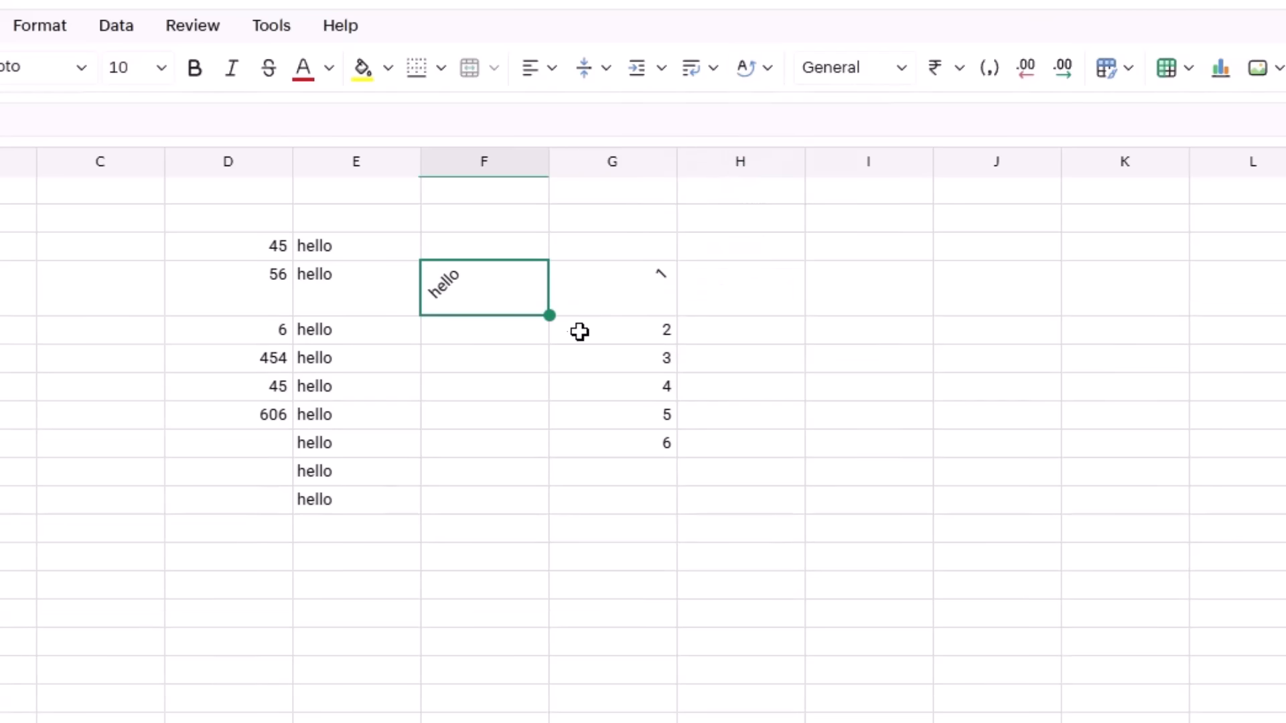
click(494, 462)
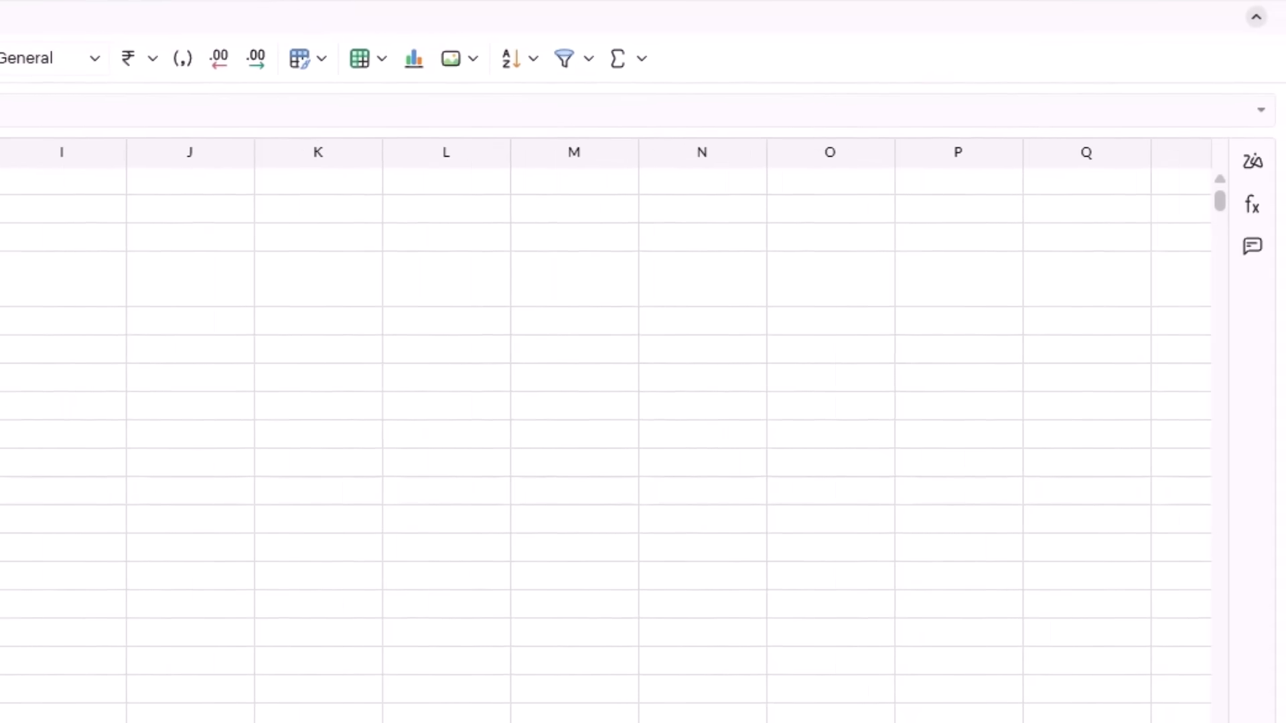
Step: Open the Zia assistant to view its data insights, and close it again
click(1252, 175)
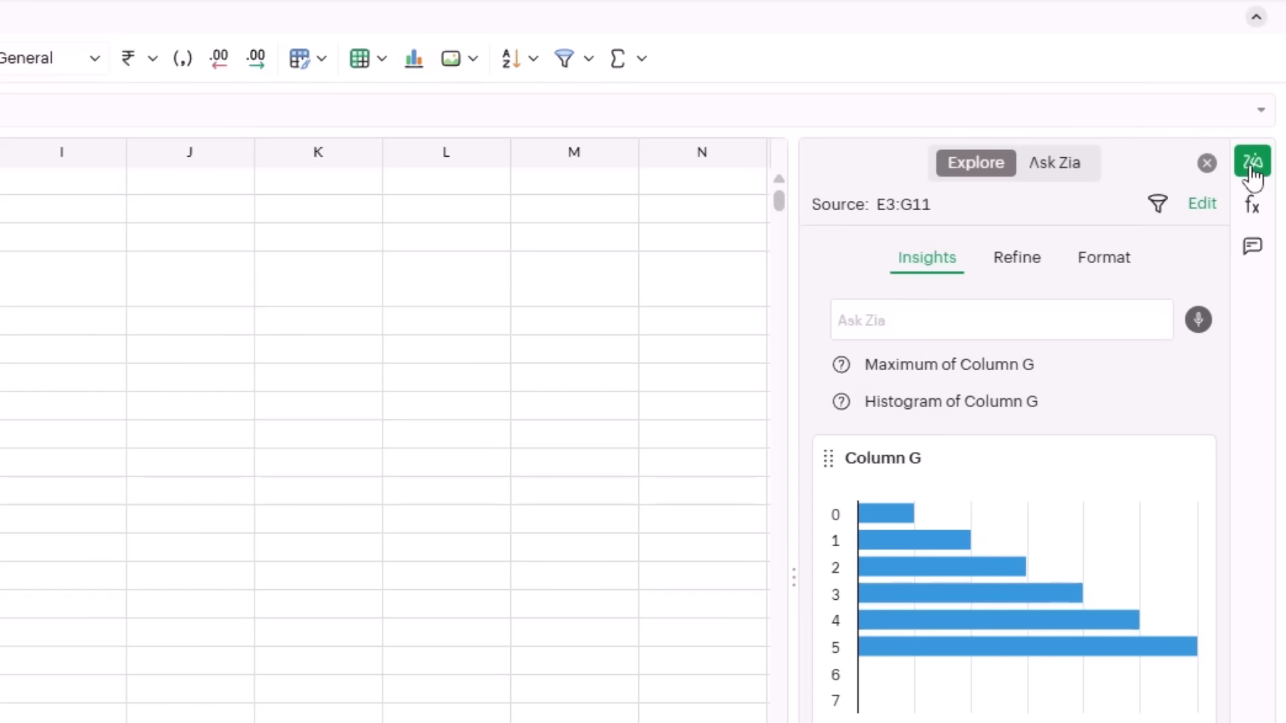
click(1253, 166)
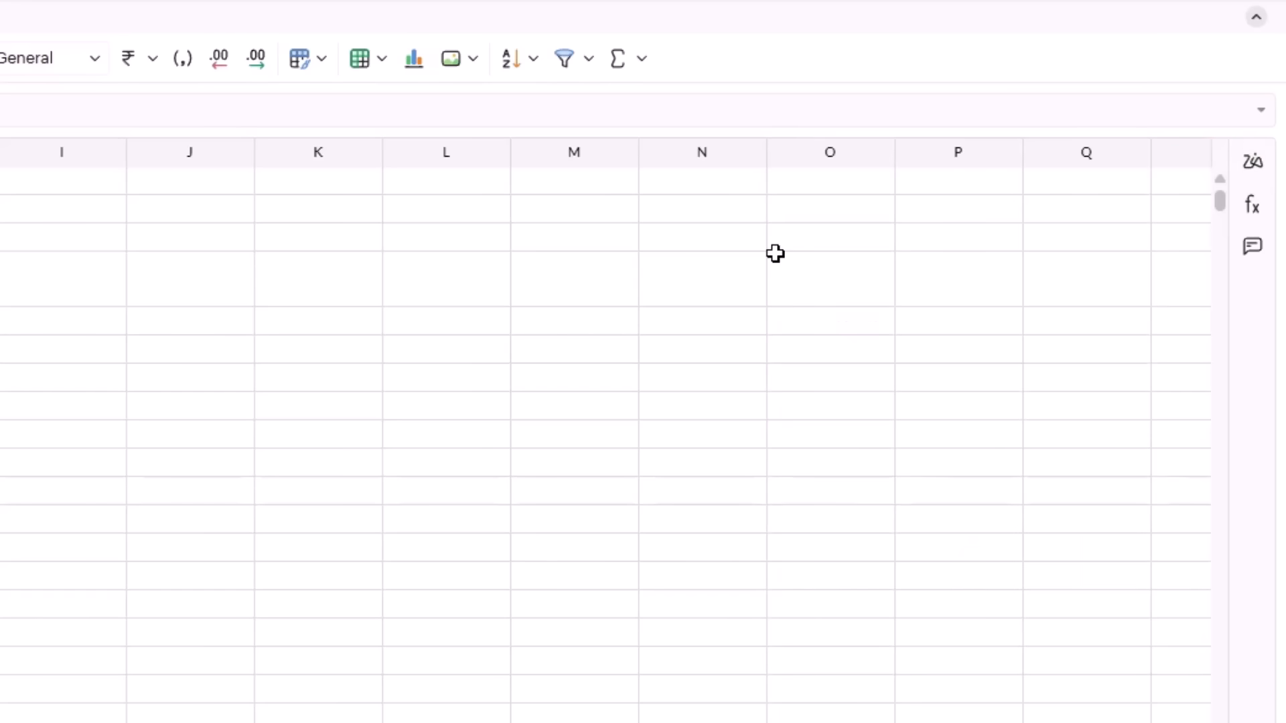